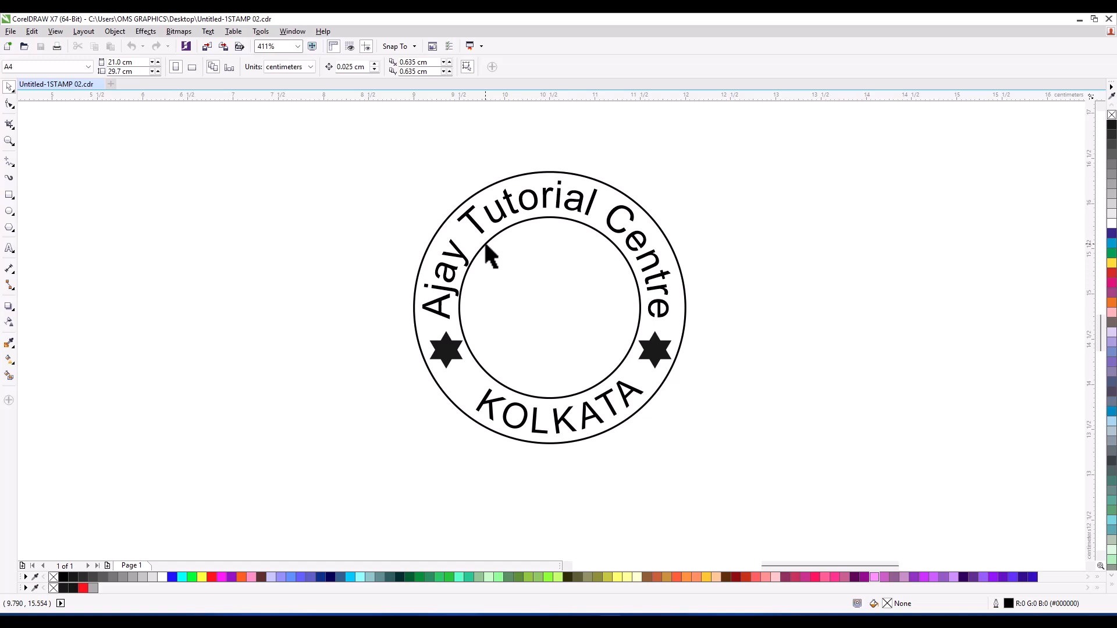
Create a new A4 portrait document in RGB colour mode with 300 dpi rendering resolution
{"action": "left_click", "coordinate": [112, 84]}
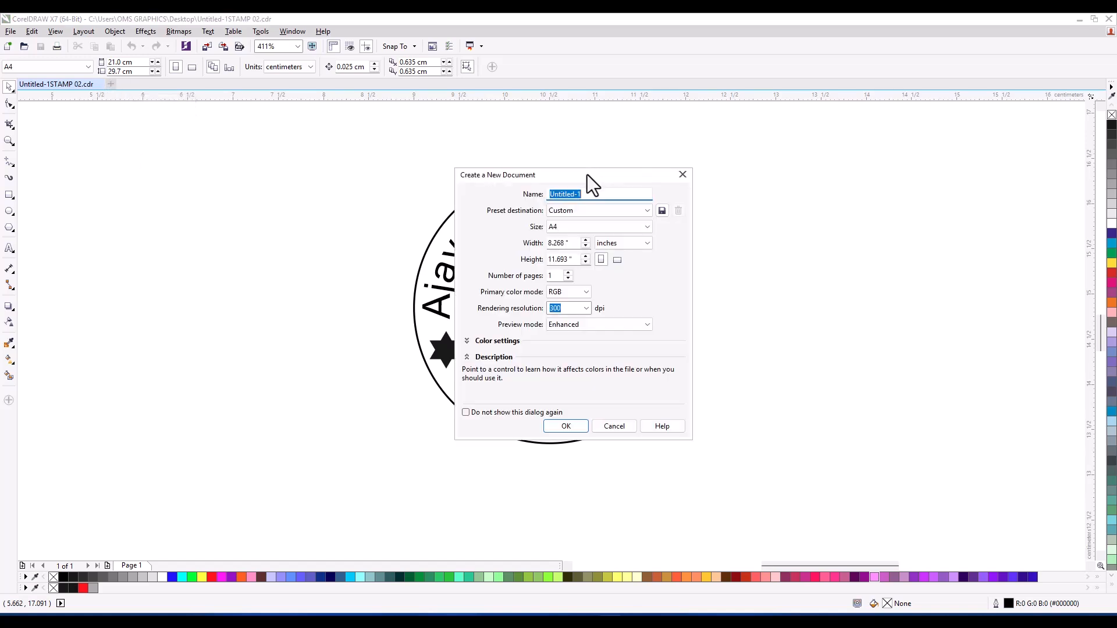
{"action": "left_click_drag", "start_coordinate": [588, 171], "coordinate": [559, 160]}
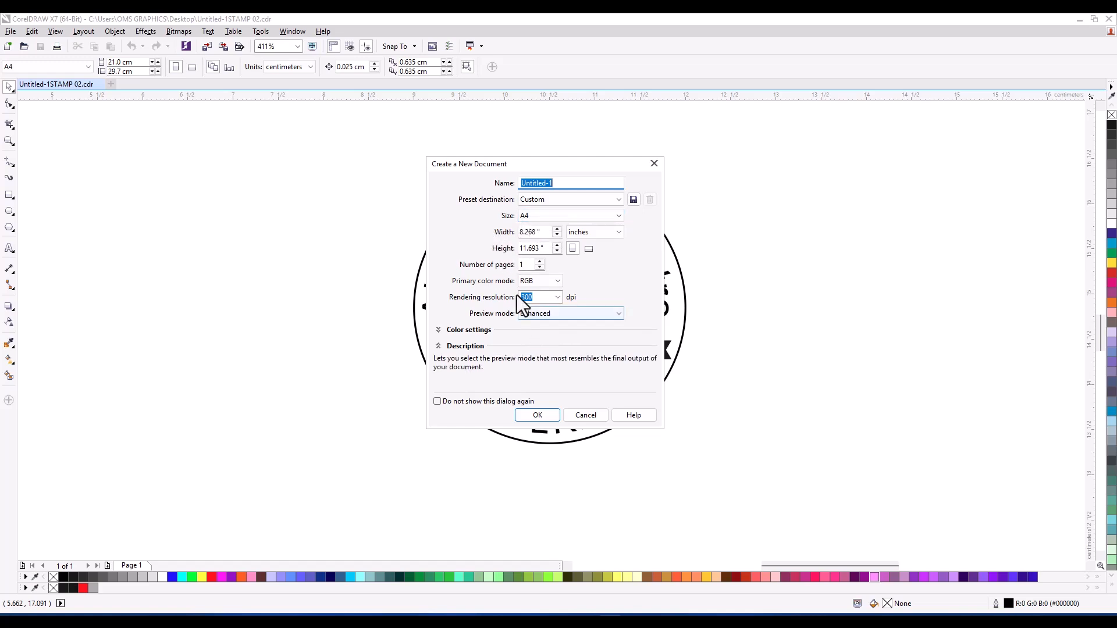
{"action": "left_click", "coordinate": [540, 417]}
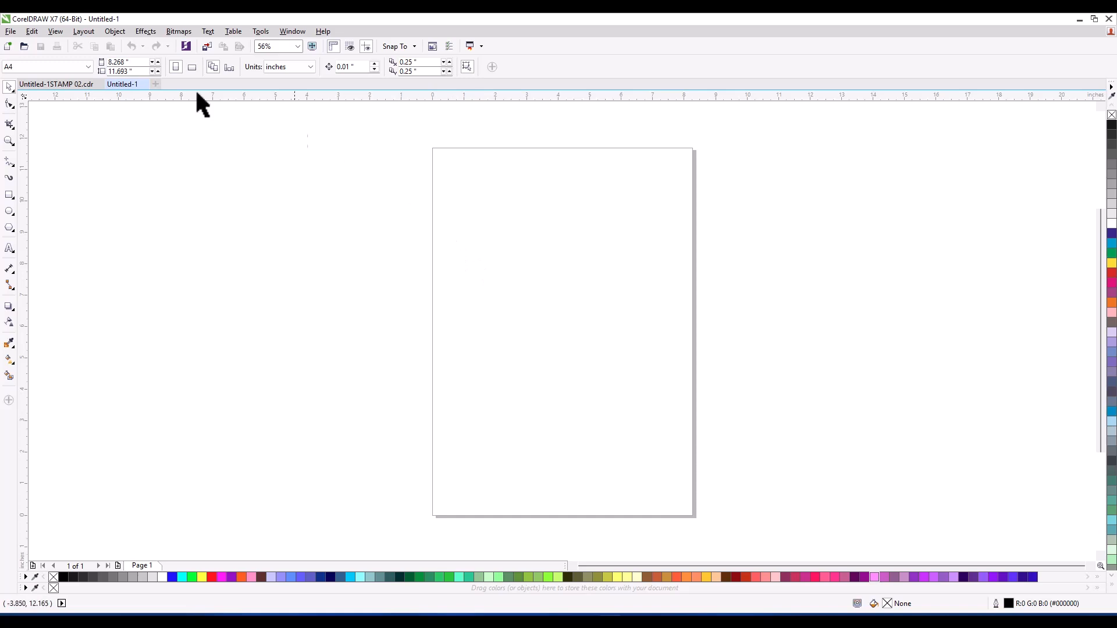
Change the page size units of the new document to centimeters in the page setup
{"action": "left_click", "coordinate": [83, 34]}
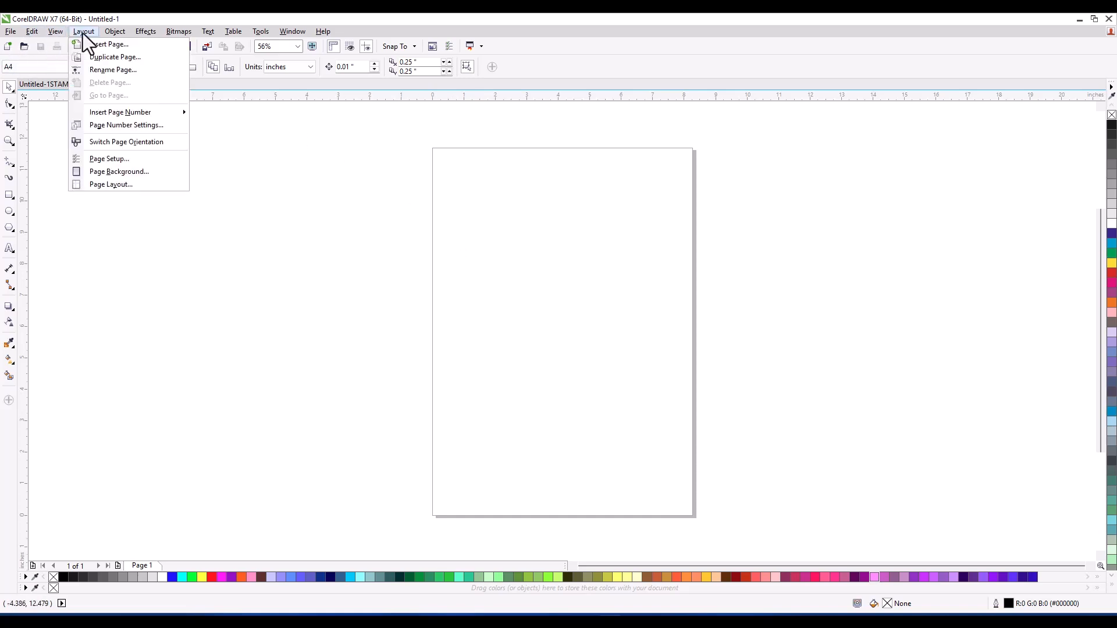
{"action": "left_click", "coordinate": [105, 160]}
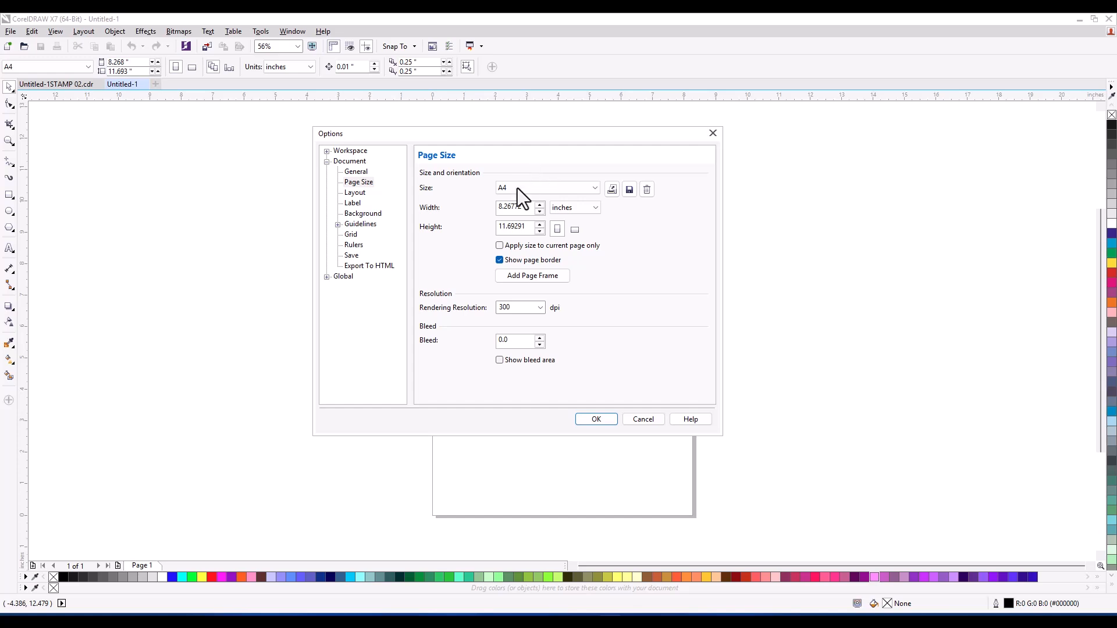
{"action": "left_click", "coordinate": [592, 209]}
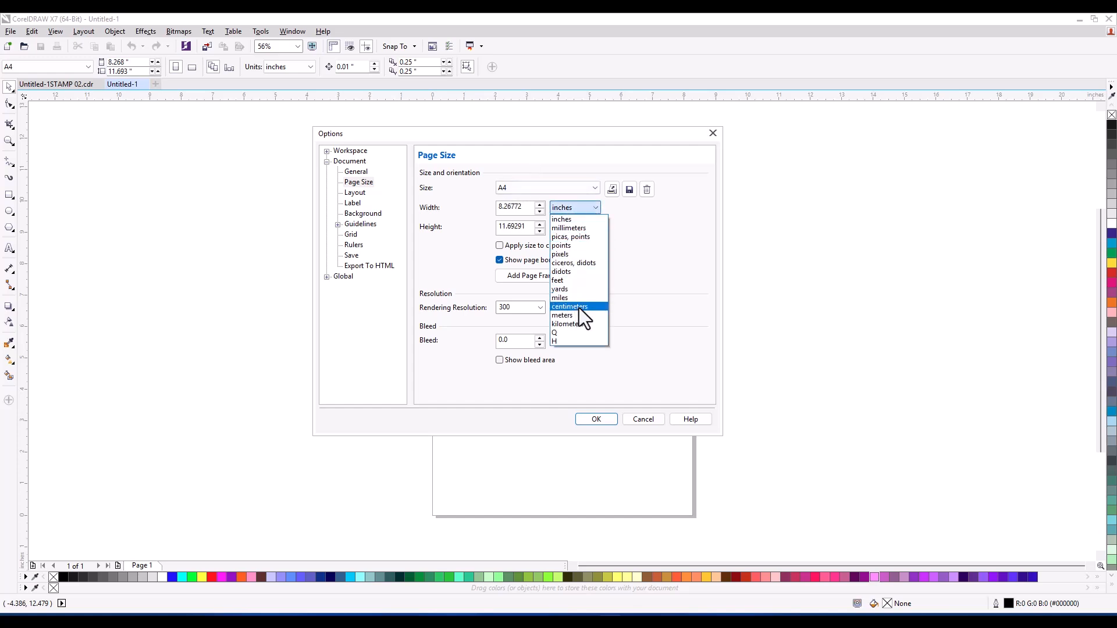
{"action": "left_click", "coordinate": [579, 308]}
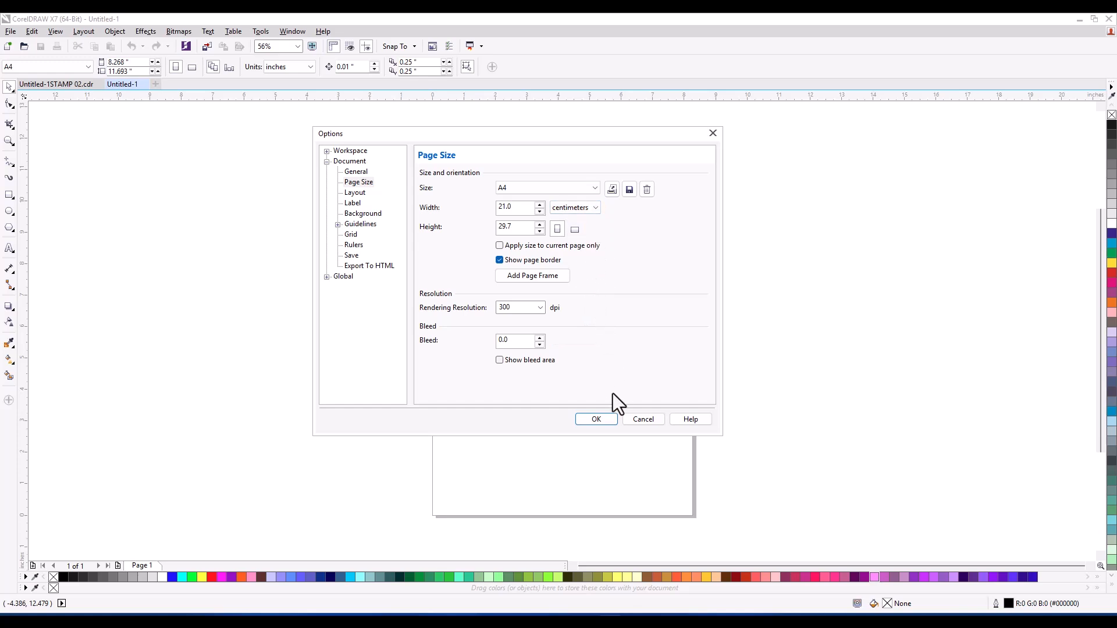
{"action": "left_click", "coordinate": [596, 418]}
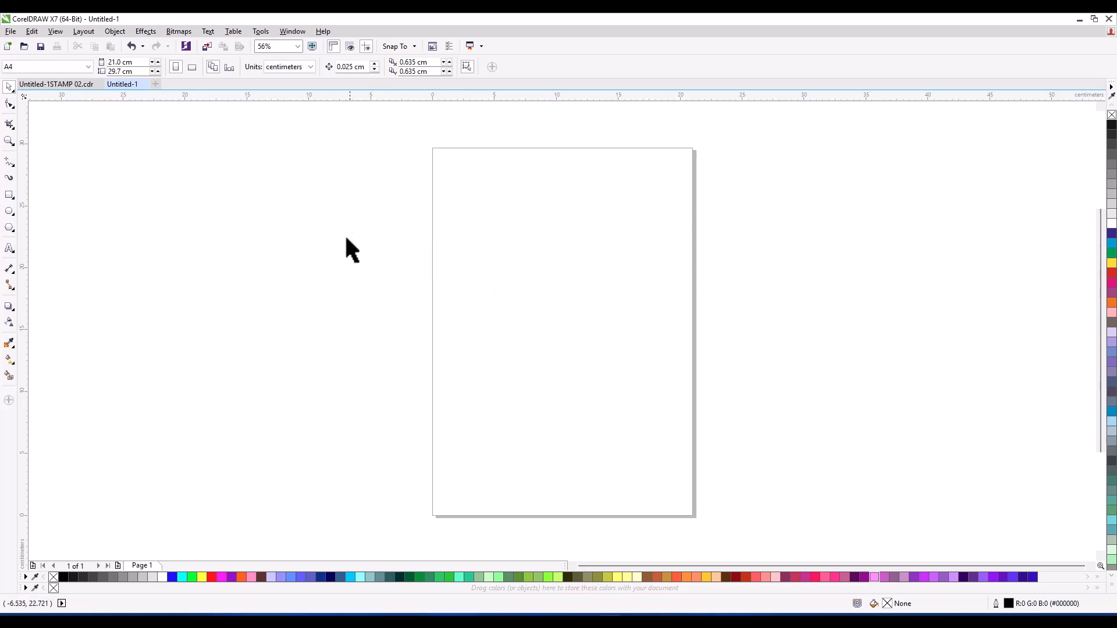
Draw an ellipse on the page and set both its width and height to 3 cm
{"action": "left_click", "coordinate": [10, 212]}
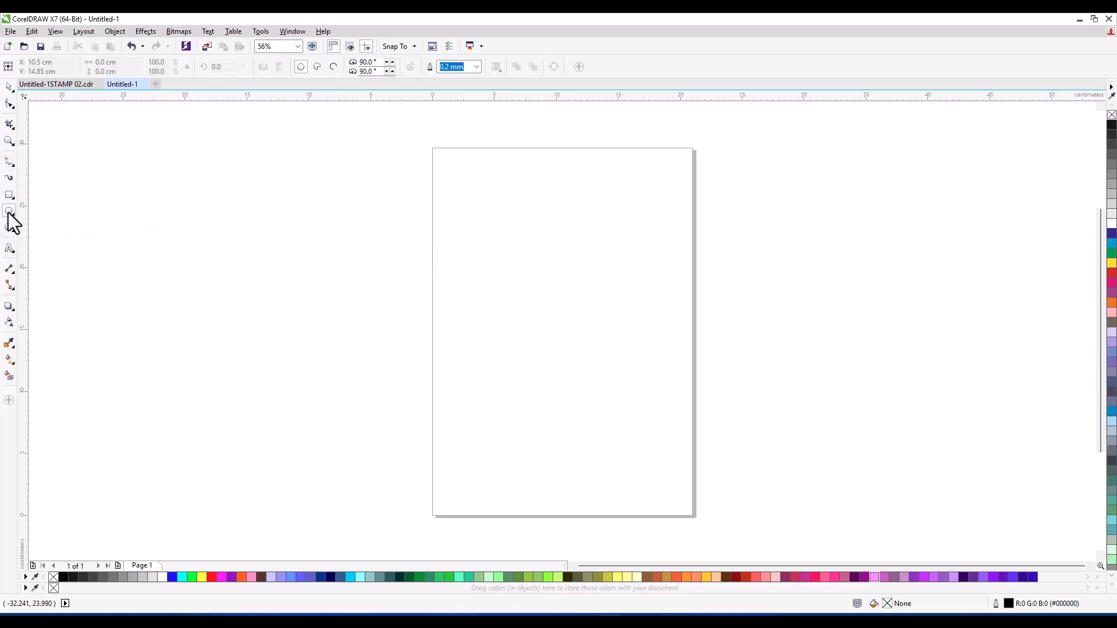
{"action": "left_click_drag", "start_coordinate": [466, 225], "coordinate": [580, 341]}
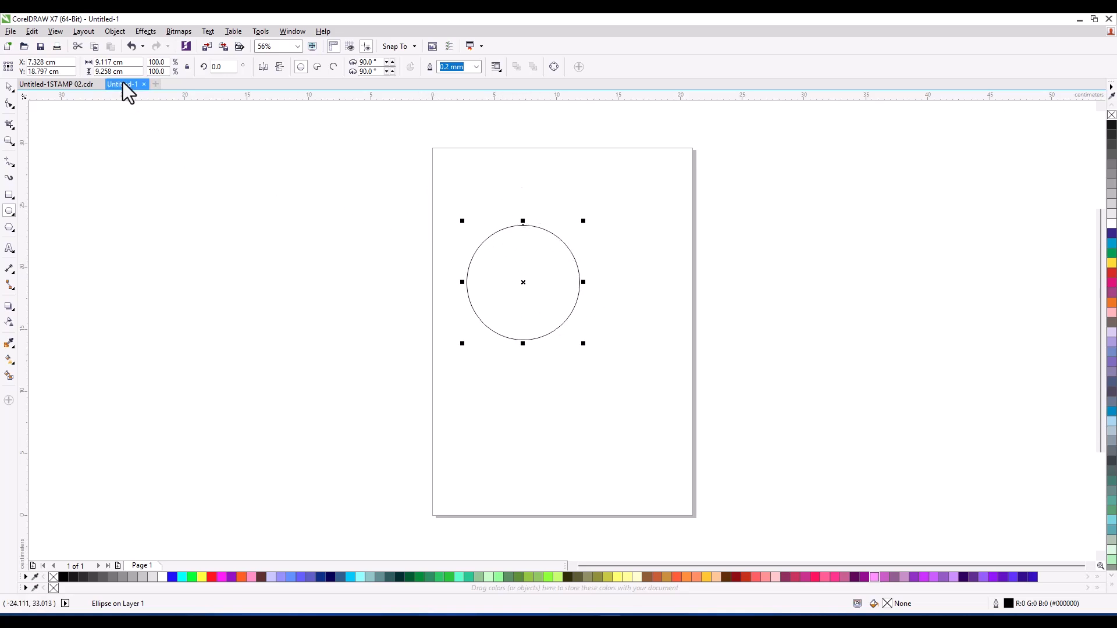
{"action": "left_click_drag", "start_coordinate": [126, 62], "coordinate": [70, 67]}
{"action": "type", "text": "3"}
{"action": "key", "text": "Tab"}
{"action": "type", "text": "3"}
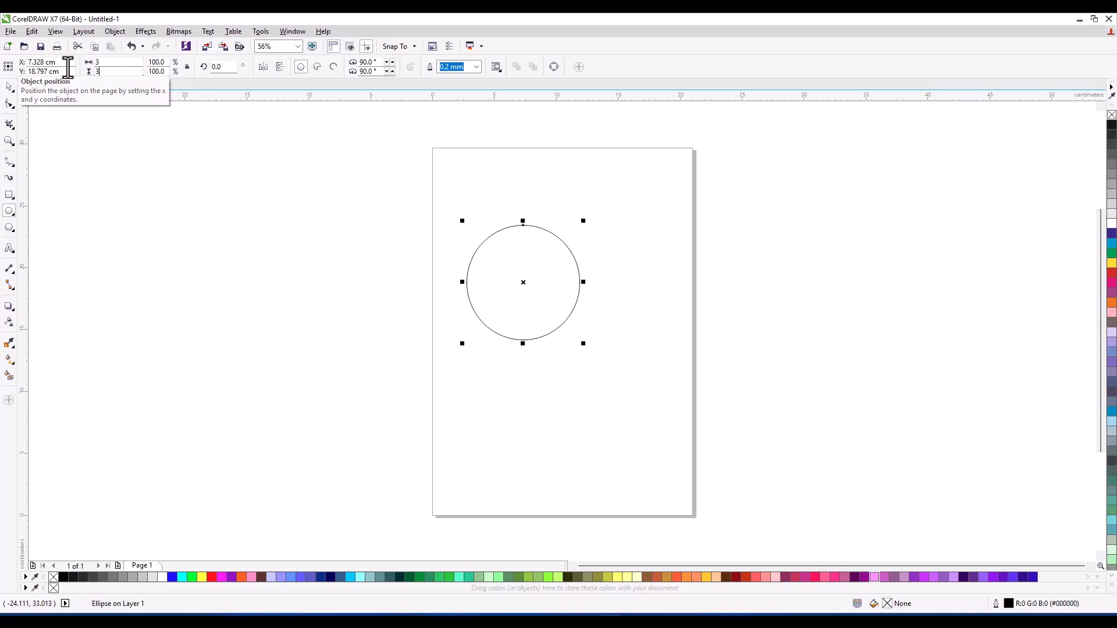
{"action": "key", "text": "Return"}
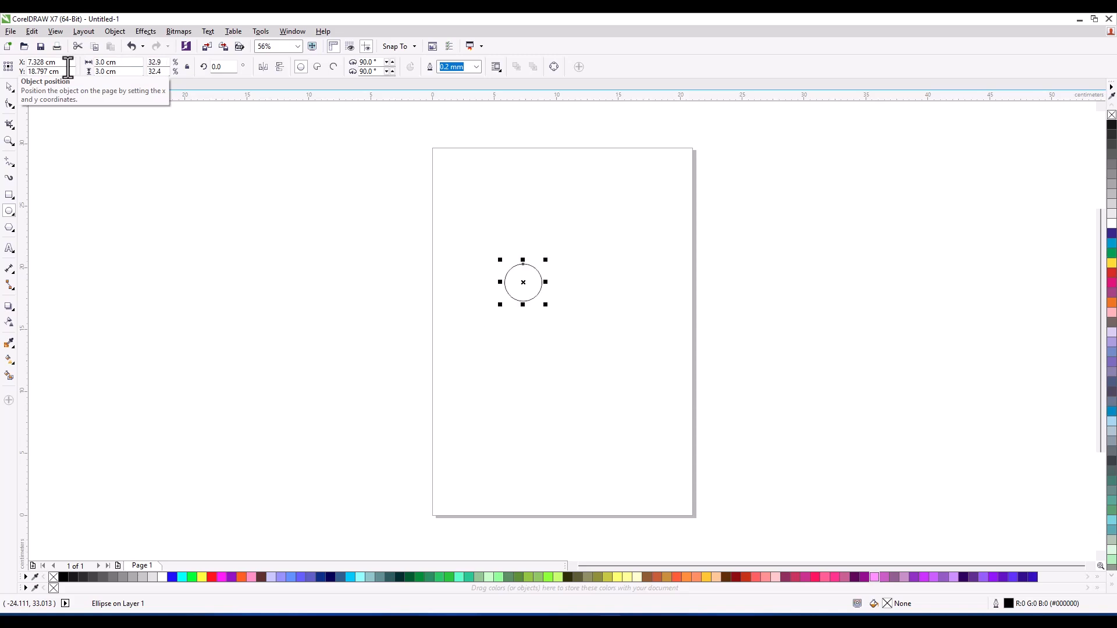
Align the 3 cm circle to the center of the page
{"action": "key", "text": "space"}
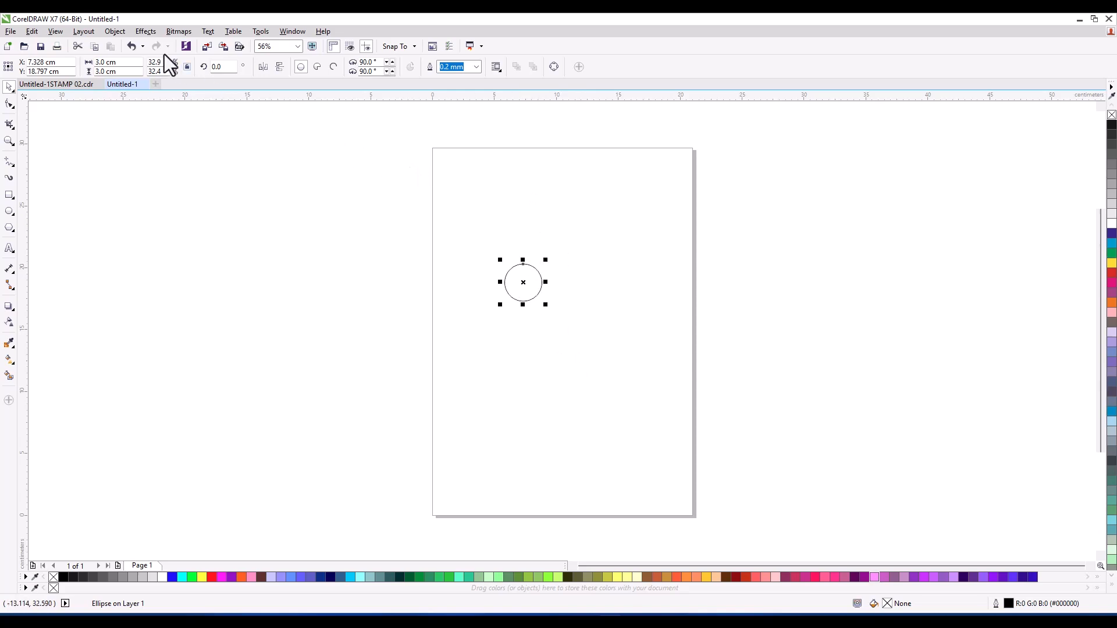
{"action": "left_click", "coordinate": [116, 32]}
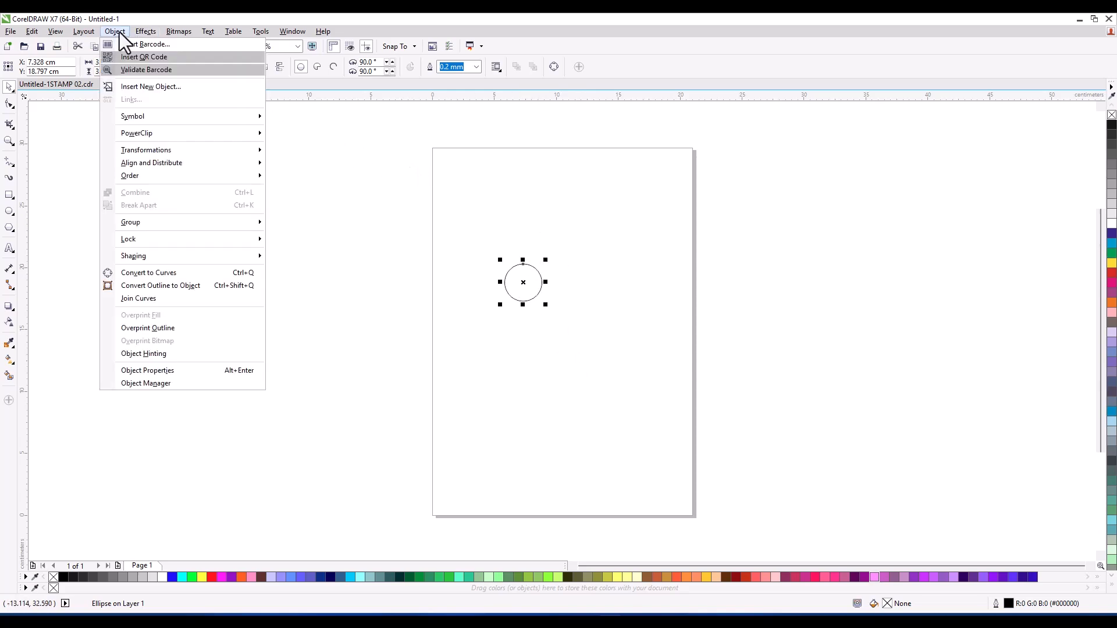
{"action": "mouse_move", "coordinate": [178, 163]}
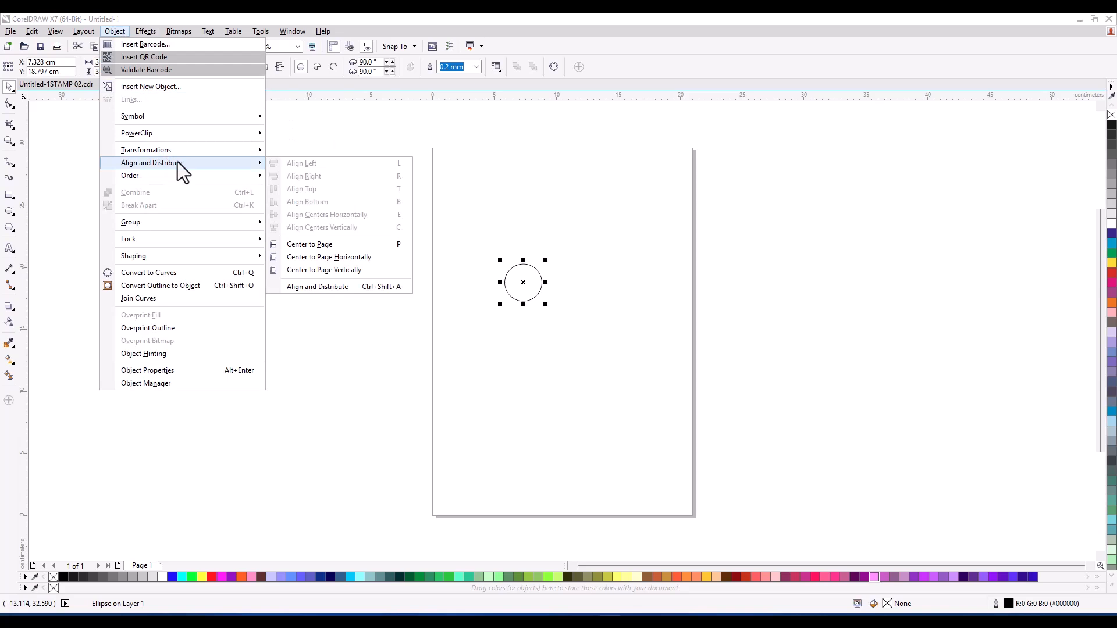
{"action": "left_click", "coordinate": [347, 245]}
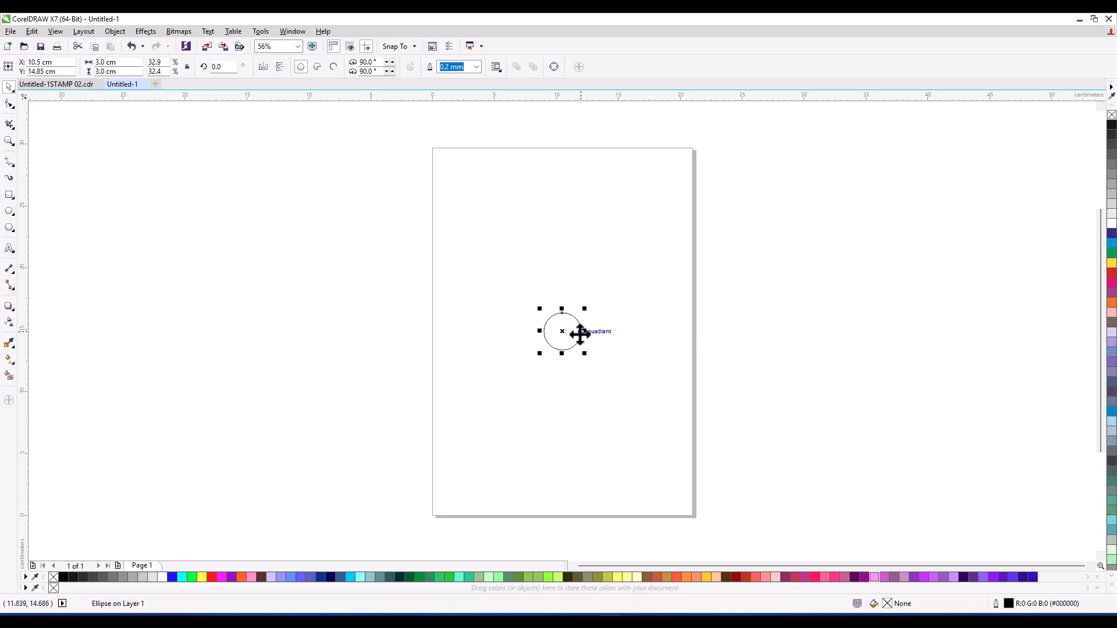
Draw a second ellipse, set its width and height to 2 cm, and center it on the page inside the first circle
{"action": "left_click", "coordinate": [9, 212]}
{"action": "left_click_drag", "start_coordinate": [456, 194], "coordinate": [495, 235]}
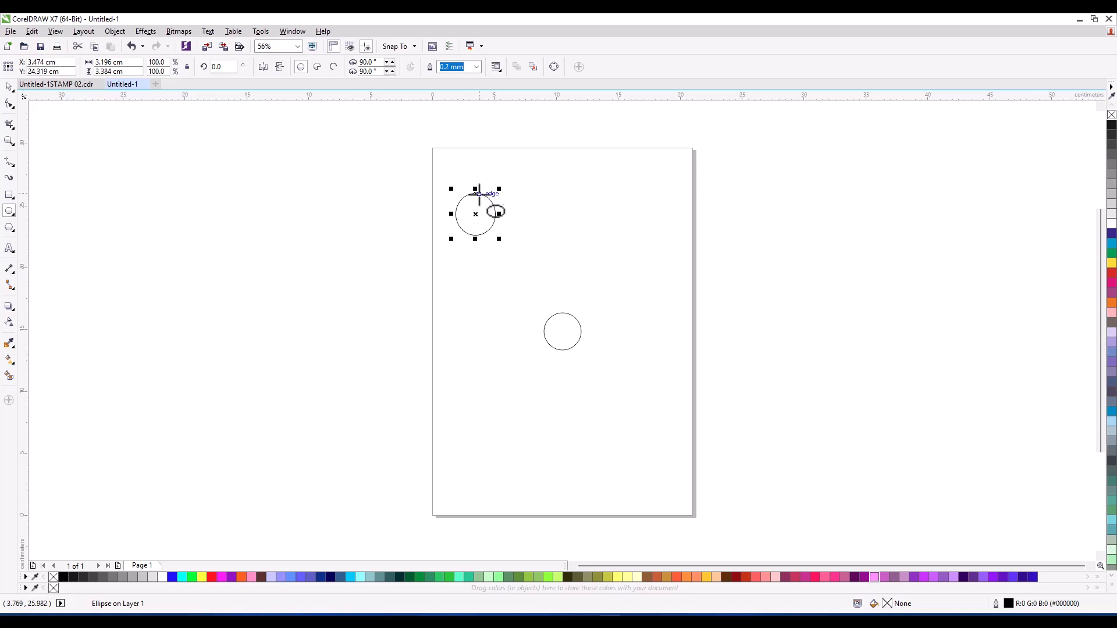
{"action": "left_click_drag", "start_coordinate": [132, 63], "coordinate": [44, 74]}
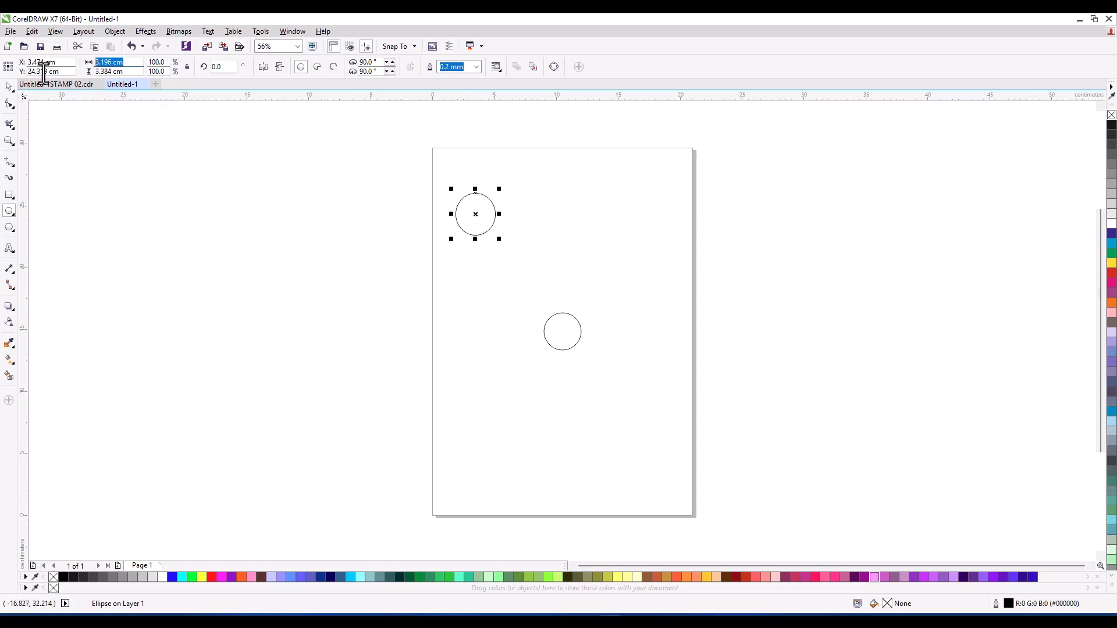
{"action": "type", "text": "2"}
{"action": "key", "text": "Tab"}
{"action": "type", "text": "2"}
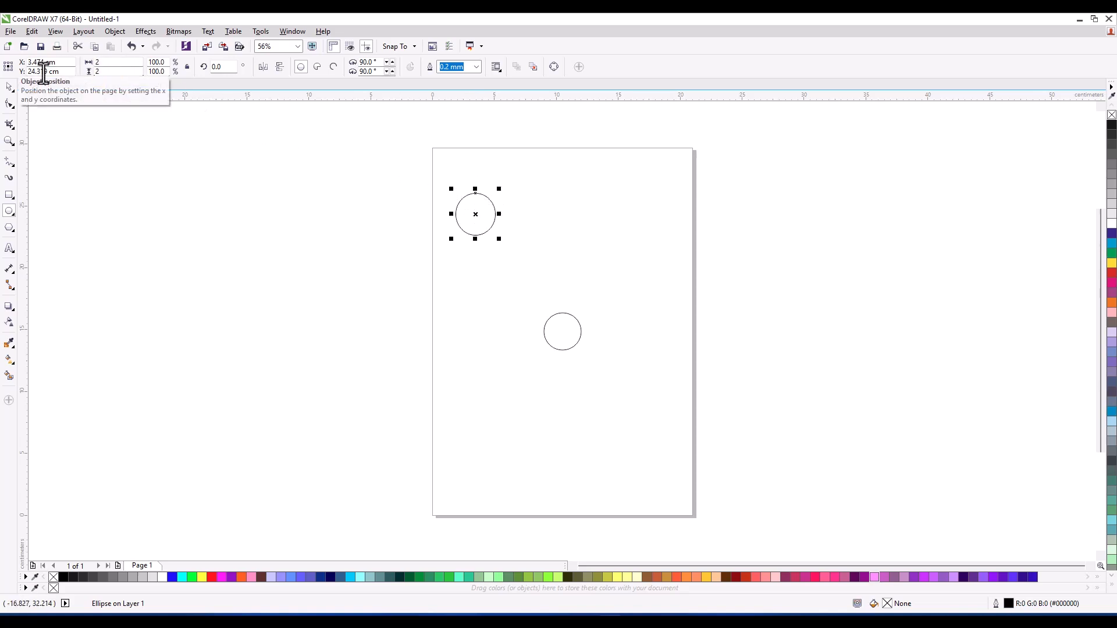
{"action": "key", "text": "Return"}
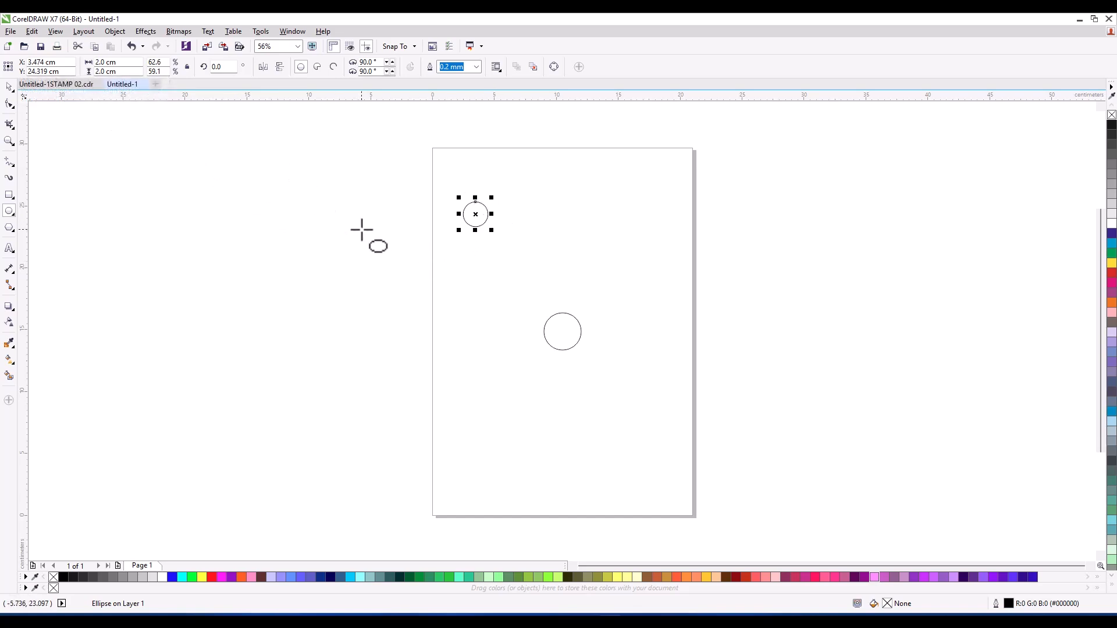
{"action": "key", "text": "p"}
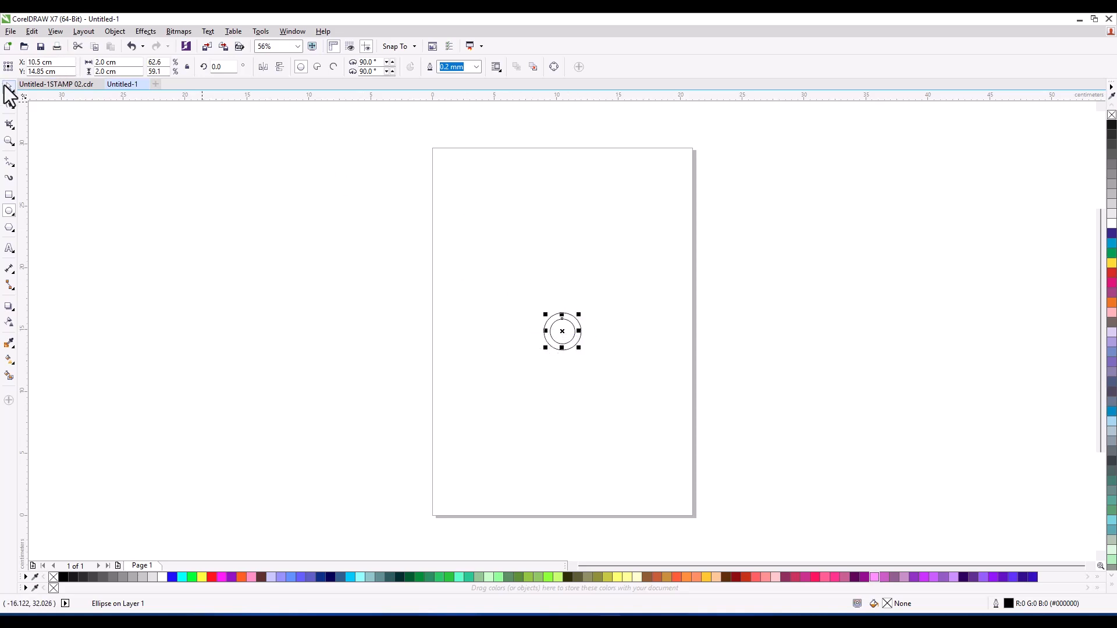
Place a horizontal and a vertical guideline crossing at the center of the two circles
{"action": "left_click", "coordinate": [10, 140]}
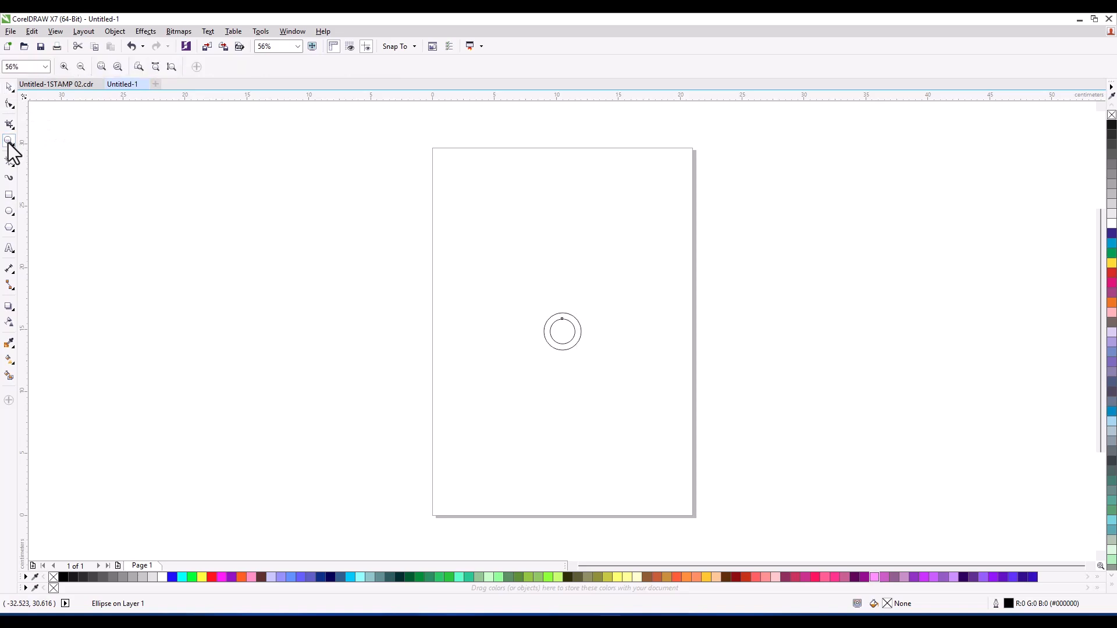
{"action": "left_click_drag", "start_coordinate": [520, 298], "coordinate": [598, 374]}
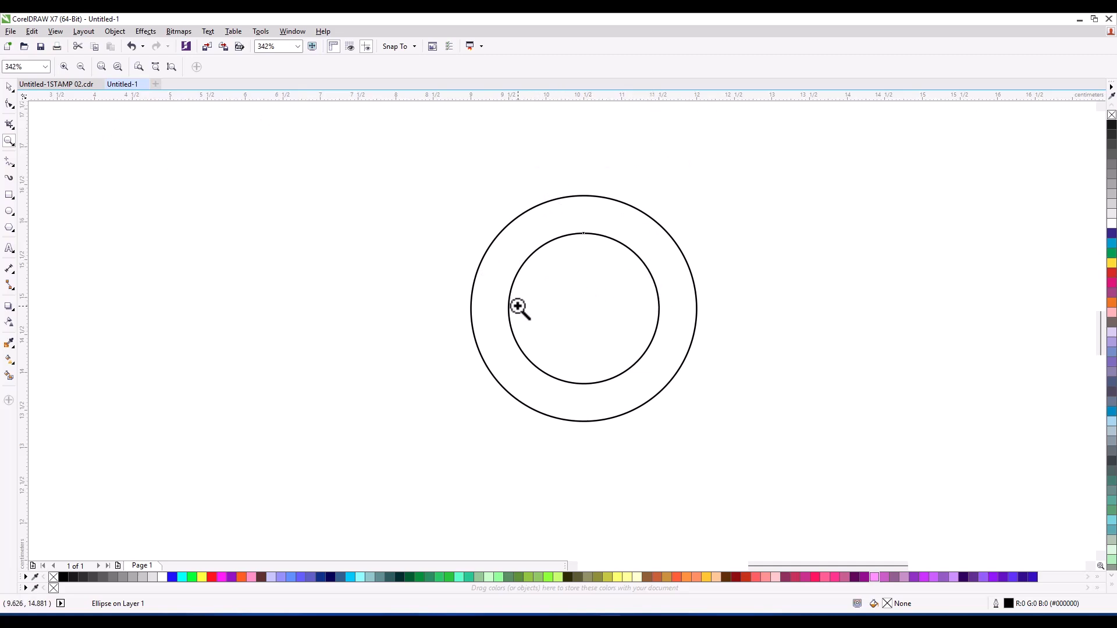
{"action": "left_click", "coordinate": [9, 87]}
{"action": "mouse_move", "coordinate": [602, 98]}
{"action": "left_mouse_down"}
{"action": "mouse_move", "coordinate": [571, 298]}
{"action": "mouse_move", "coordinate": [585, 313]}
{"action": "left_mouse_up"}
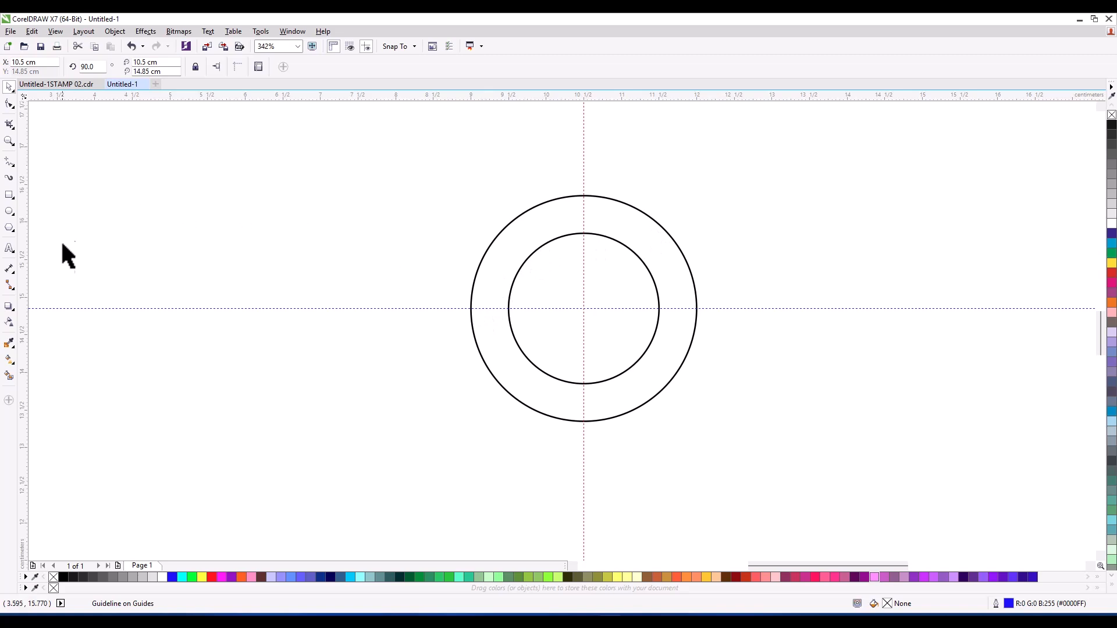
Add the artistic text "ajay tutorial centre" above the circles
{"action": "left_click", "coordinate": [9, 249]}
{"action": "left_click", "coordinate": [374, 197]}
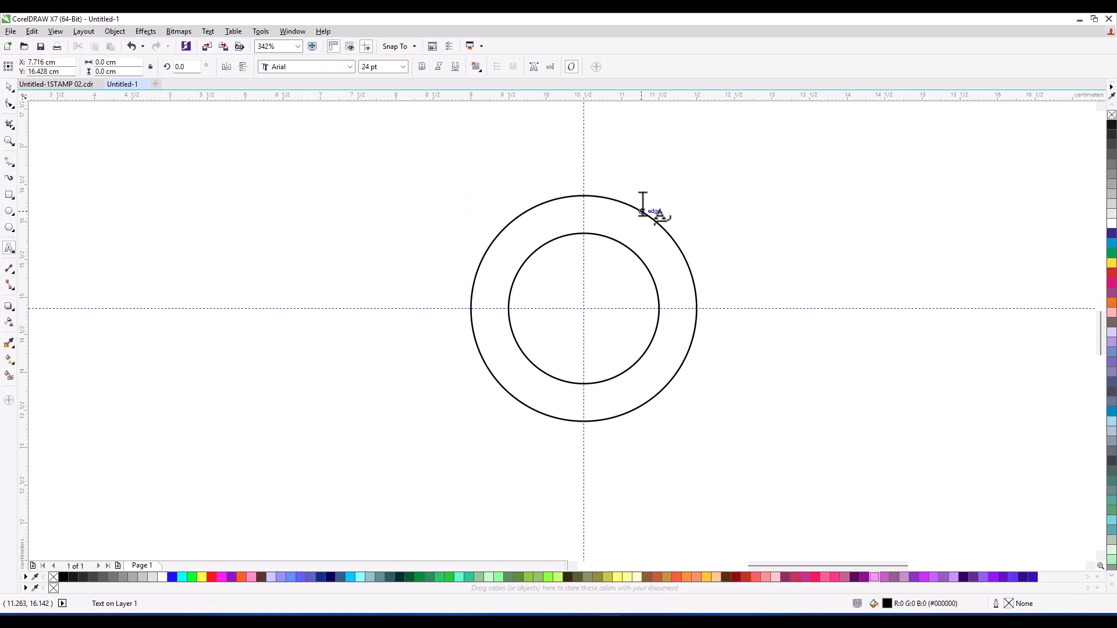
{"action": "type", "text": "ajay tu"}
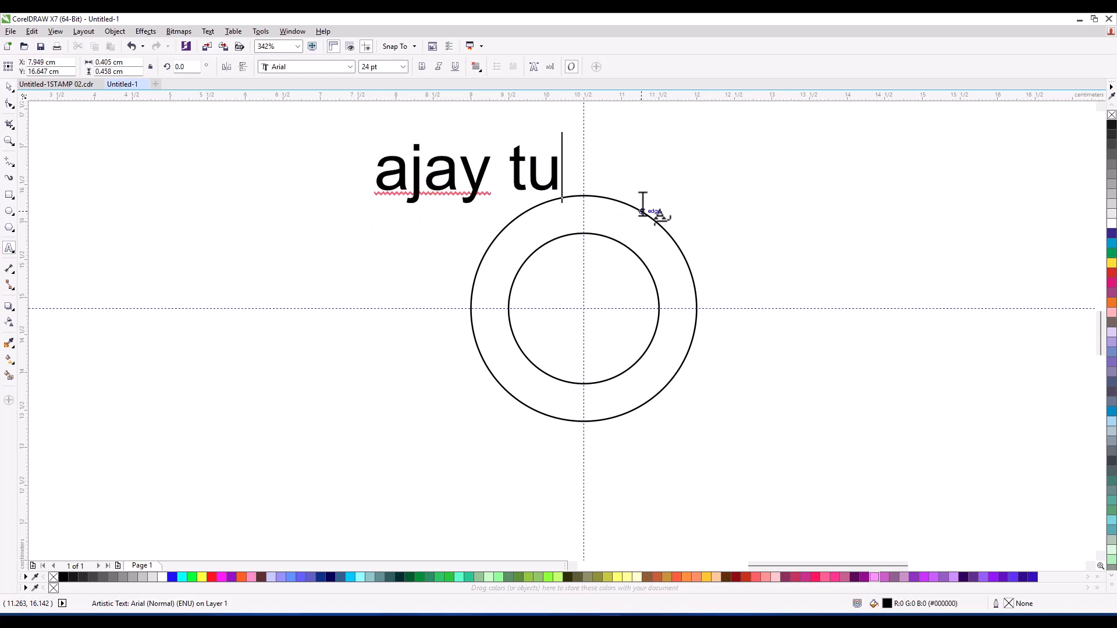
{"action": "type", "text": "torial centre"}
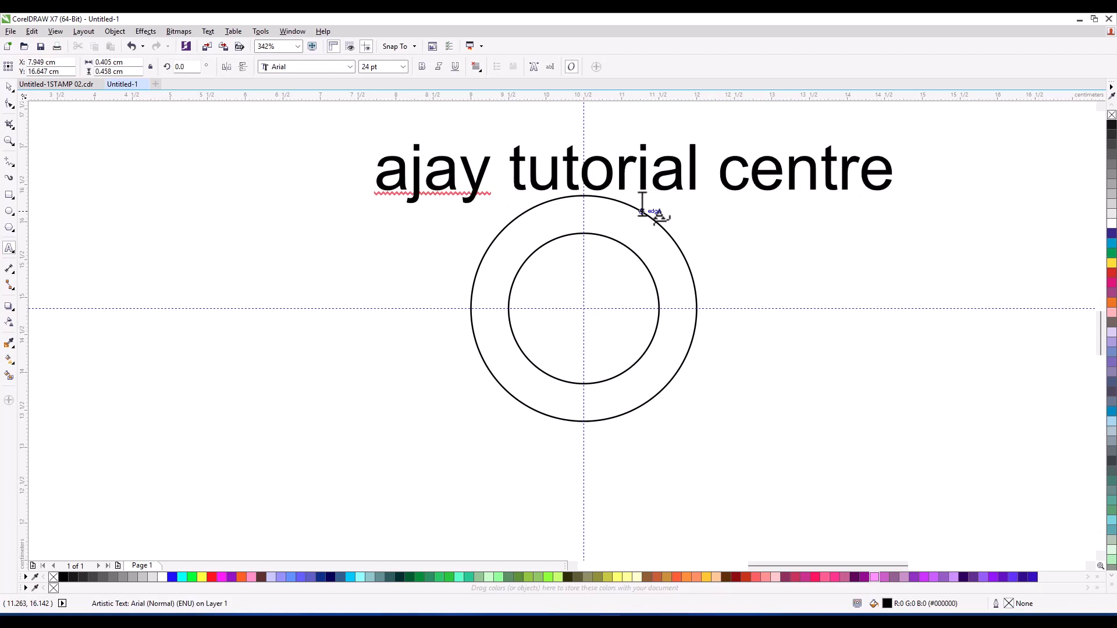
{"action": "key", "text": "Escape"}
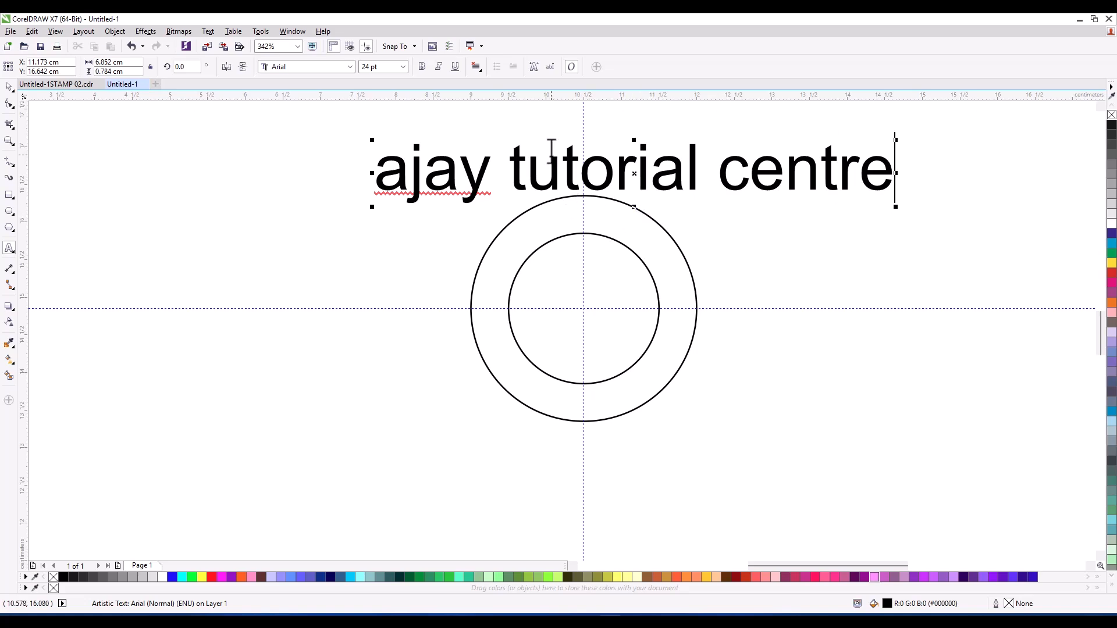
Set the font size of the whole "ajay tutorial centre" text to 14 pt
{"action": "left_click_drag", "start_coordinate": [377, 174], "coordinate": [886, 166]}
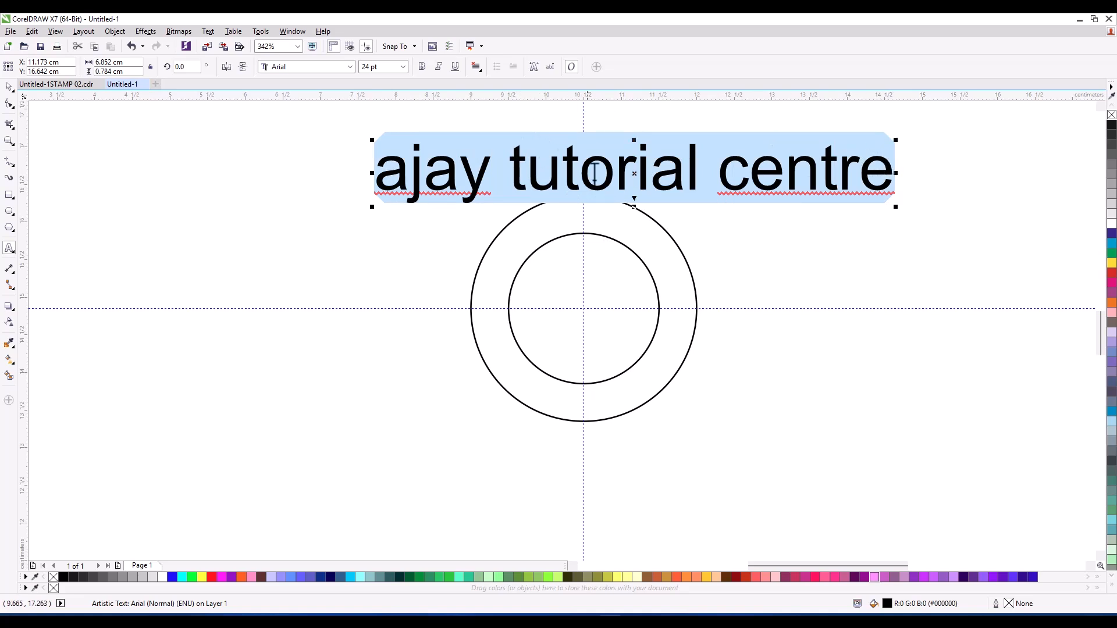
{"action": "left_click", "coordinate": [403, 69]}
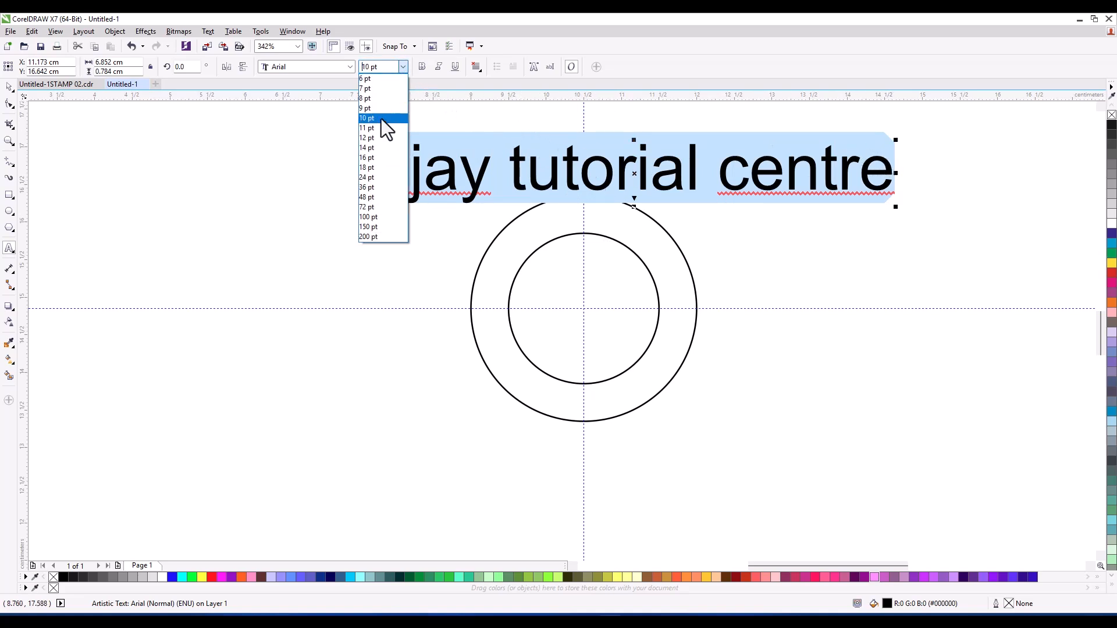
{"action": "left_click", "coordinate": [372, 149]}
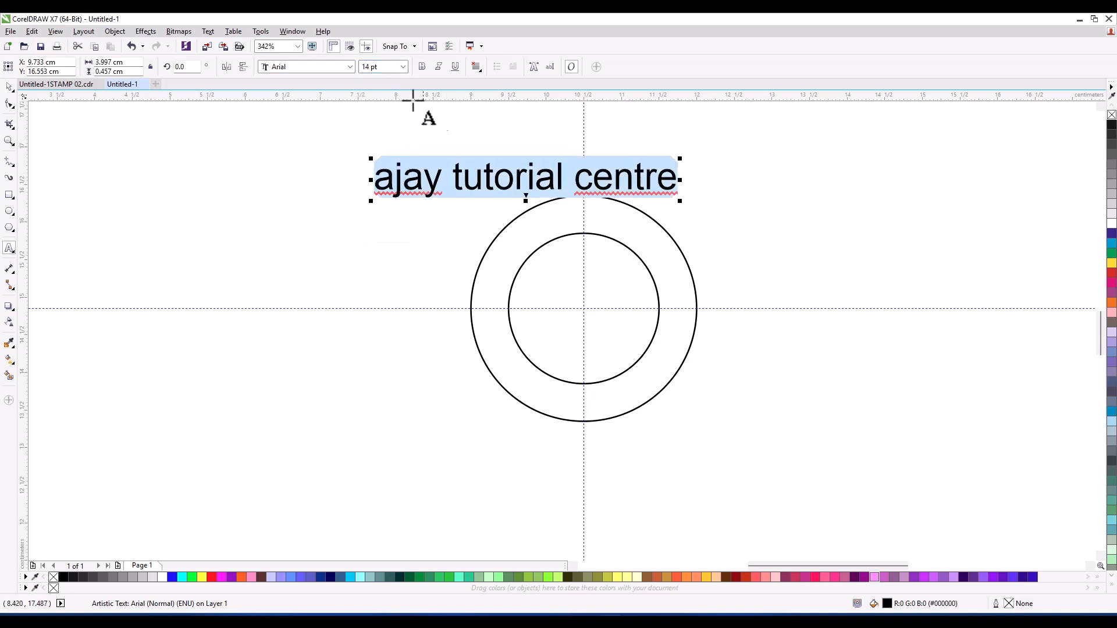
Change the case of the "ajay tutorial centre" text to Title Case and leave text editing with the text object selected
{"action": "left_click", "coordinate": [206, 32]}
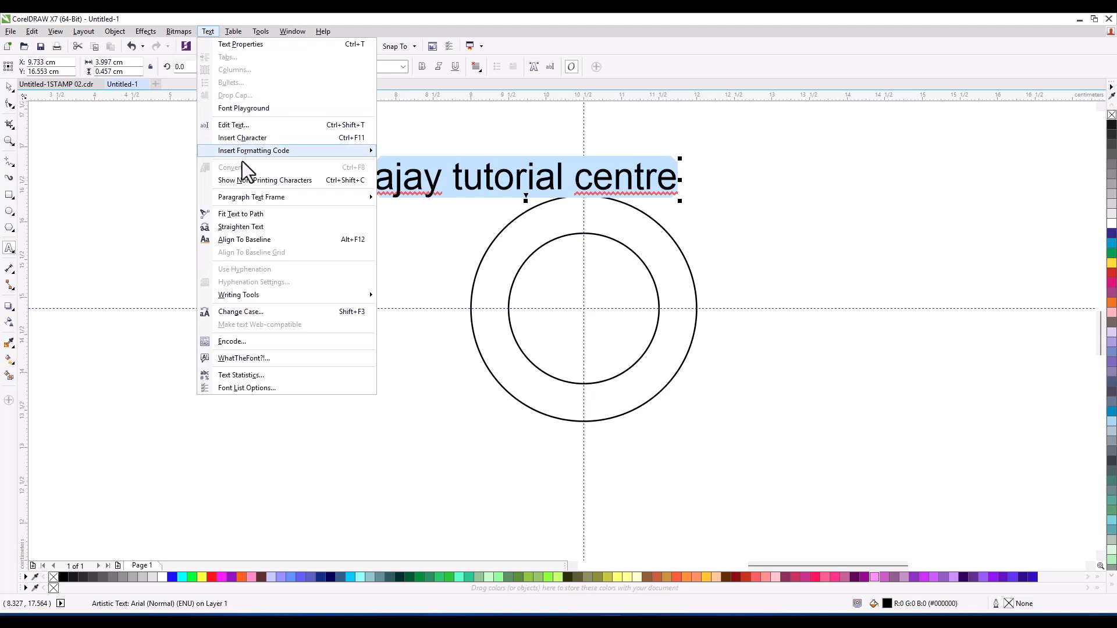
{"action": "left_click", "coordinate": [257, 312]}
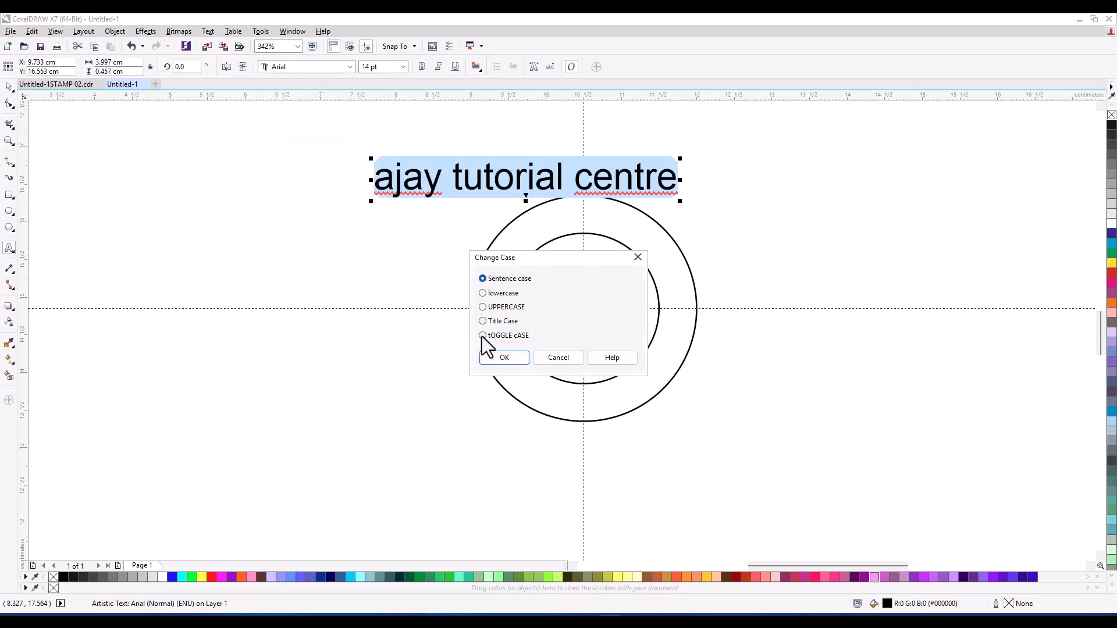
{"action": "left_click", "coordinate": [484, 320]}
{"action": "left_click", "coordinate": [501, 358]}
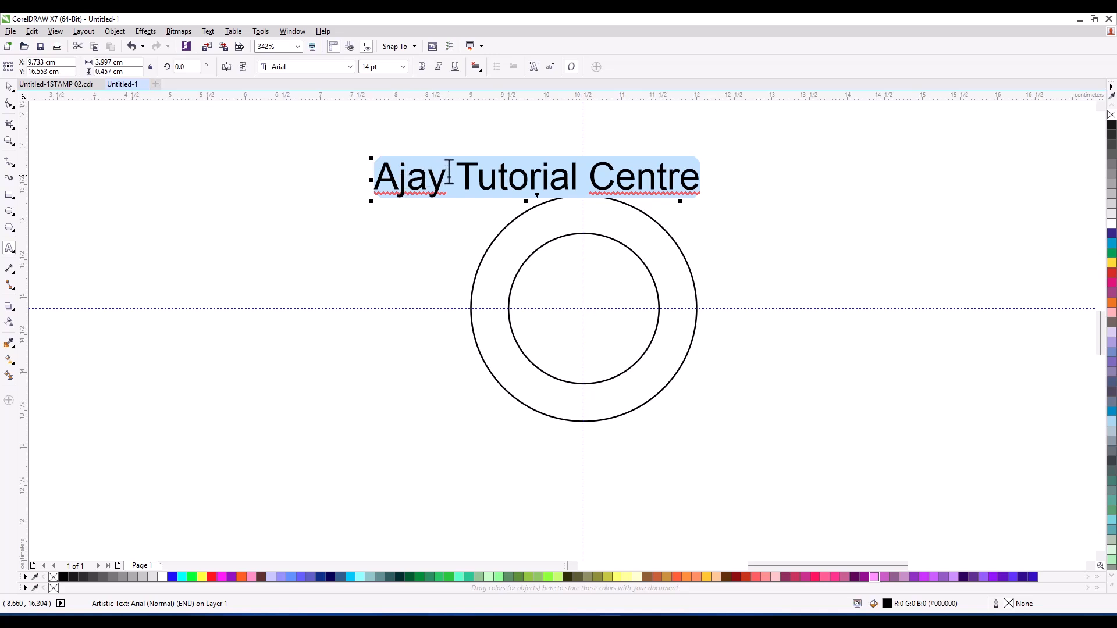
{"action": "left_click", "coordinate": [9, 87]}
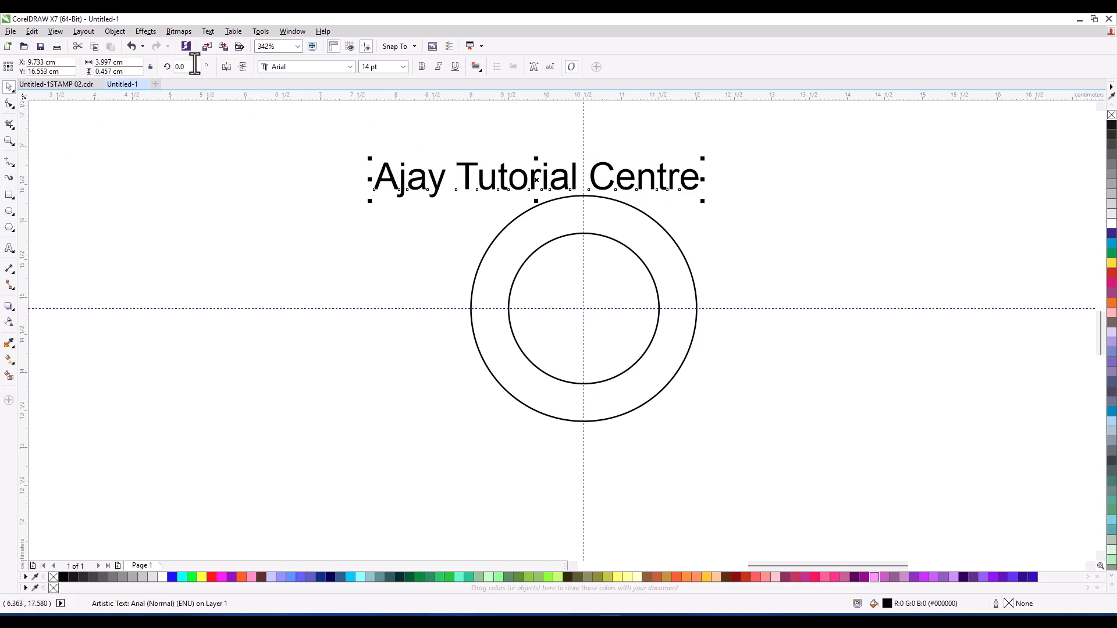
Fit the "Ajay Tutorial Centre" text to a circular path along the upper ring between the circles, centered on the vertical guideline at -0.4 cm distance
{"action": "left_click", "coordinate": [209, 32]}
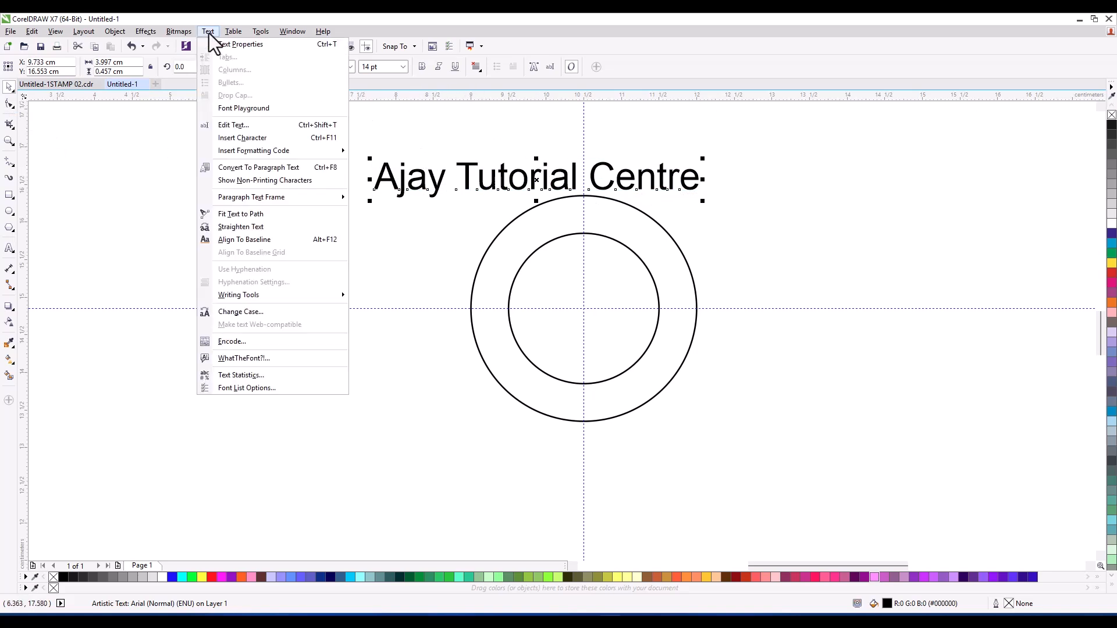
{"action": "left_click", "coordinate": [240, 214]}
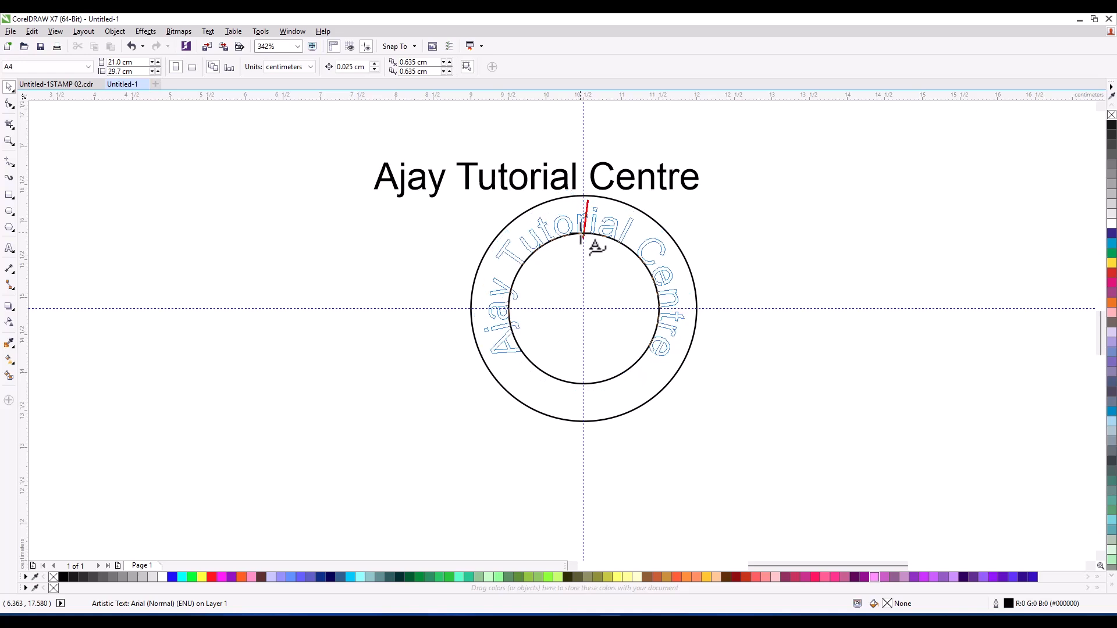
{"action": "left_click", "coordinate": [583, 233]}
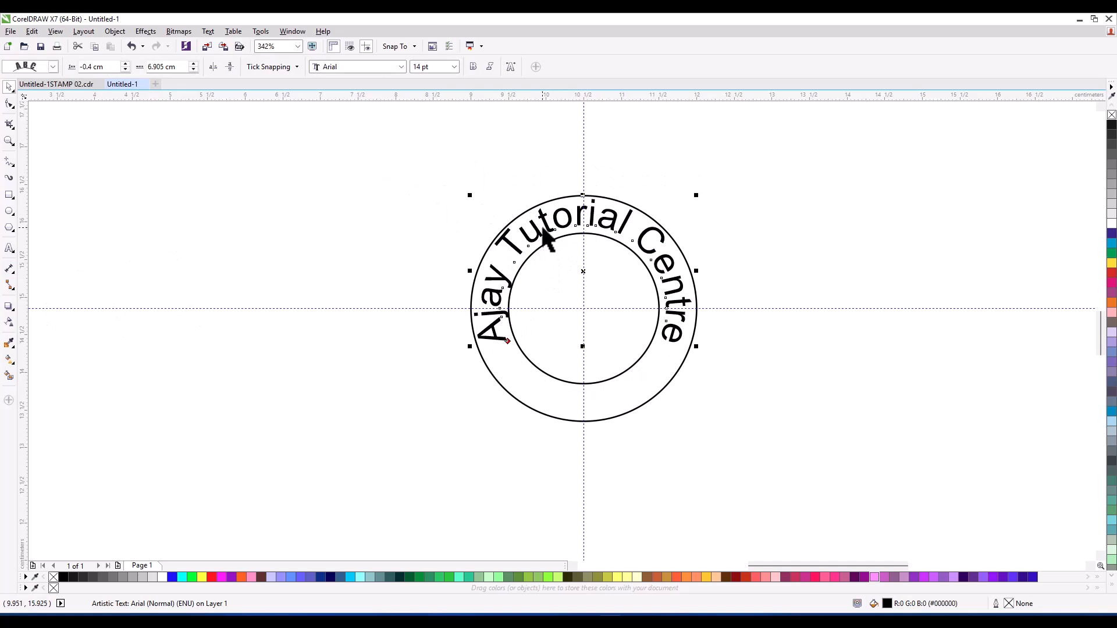
Set the font size of the whole curved "Ajay Tutorial Centre" text to 12 pt and deselect it
{"action": "left_click", "coordinate": [9, 248]}
{"action": "left_click_drag", "start_coordinate": [495, 340], "coordinate": [700, 368]}
{"action": "left_click", "coordinate": [454, 67]}
{"action": "left_click", "coordinate": [424, 128]}
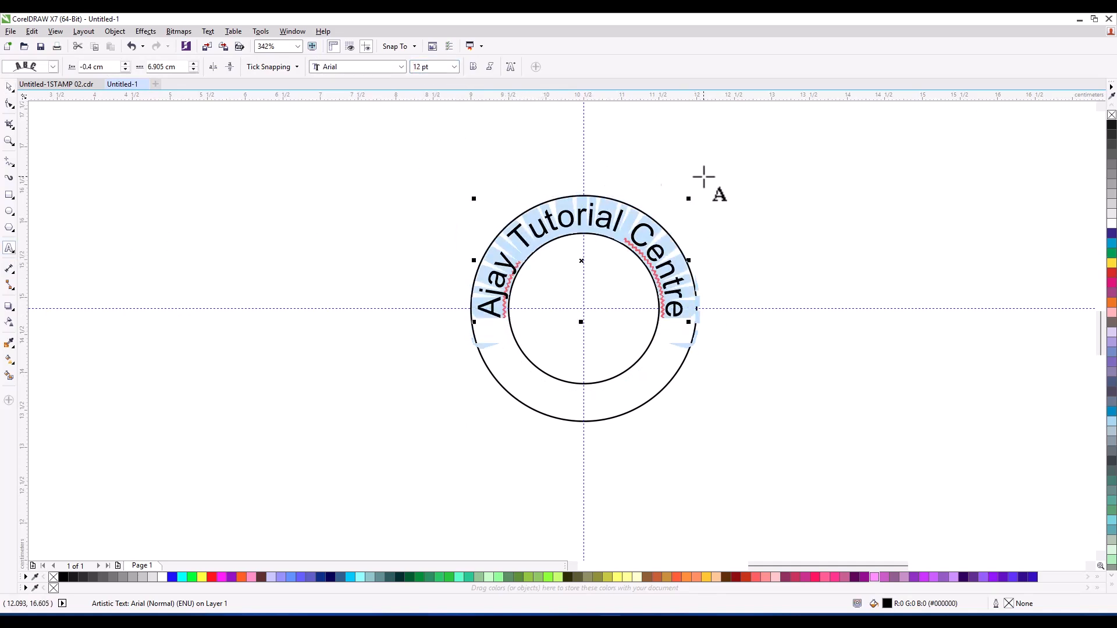
{"action": "key", "text": "Escape"}
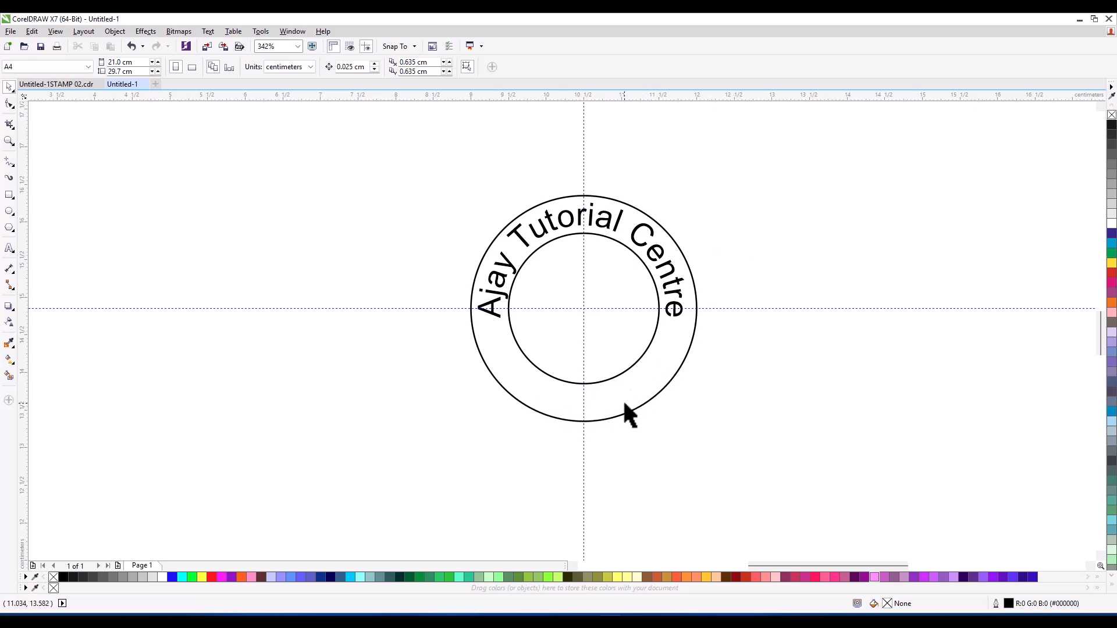
Add the artistic text "Kolkata" in the empty area beside the circles
{"action": "left_click", "coordinate": [9, 248]}
{"action": "left_click", "coordinate": [222, 221]}
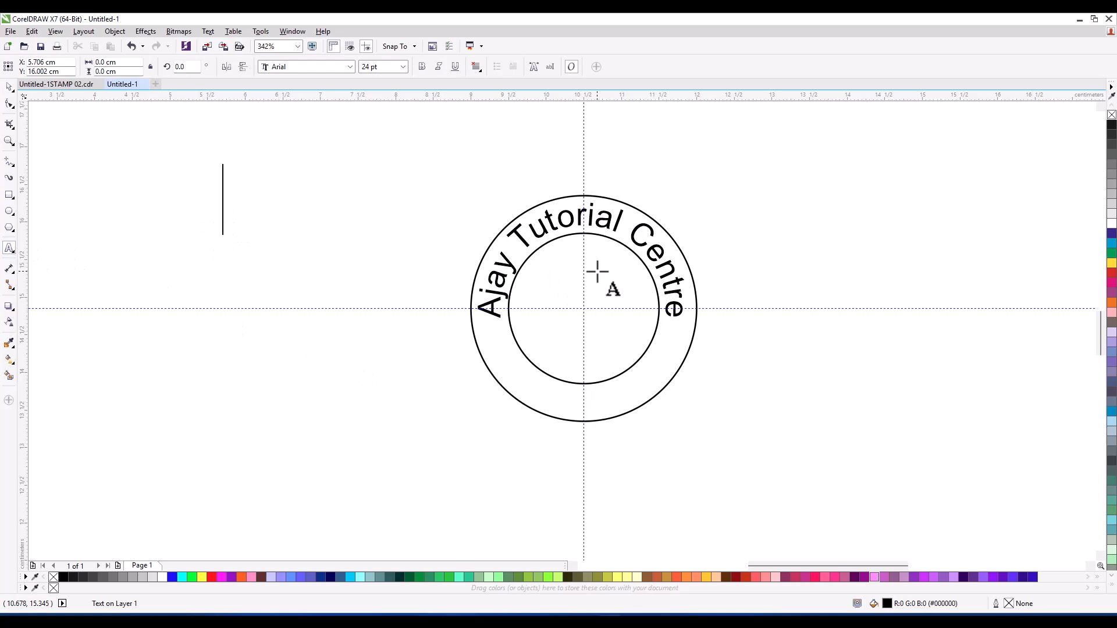
{"action": "type", "text": "Kolkata"}
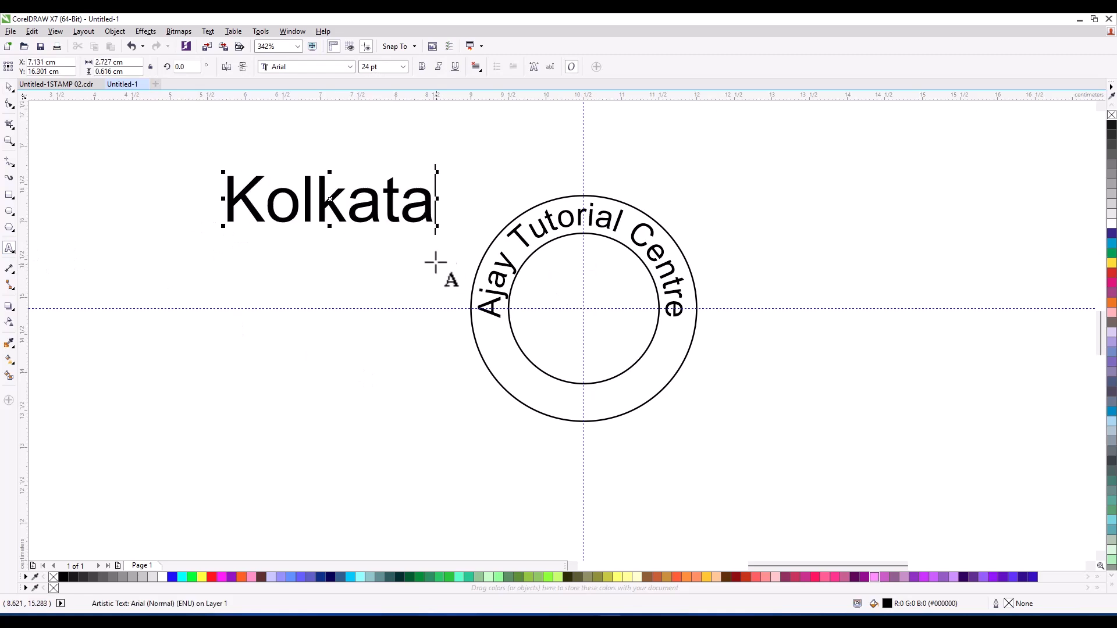
Change the case of the whole "Kolkata" text to UPPERCASE and leave text editing
{"action": "key", "text": "shift+Left"}
{"action": "key", "text": "shift+Left"}
{"action": "key", "text": "shift+Left"}
{"action": "key", "text": "shift+Left"}
{"action": "key", "text": "shift+Left"}
{"action": "key", "text": "shift+Left"}
{"action": "key", "text": "shift+Left"}
{"action": "left_click", "coordinate": [215, 32]}
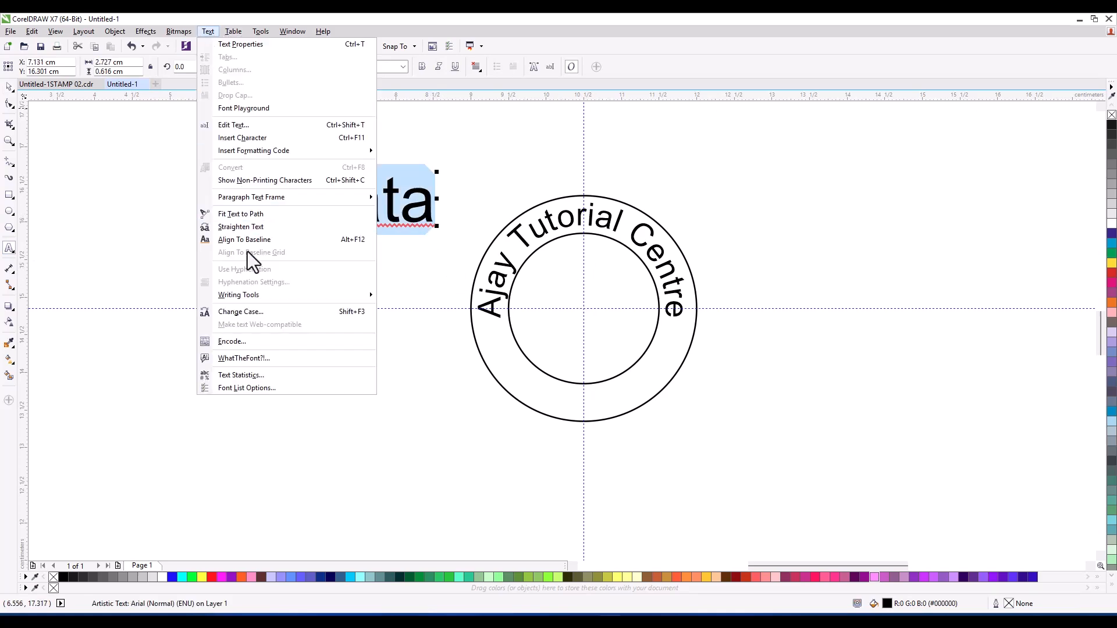
{"action": "left_click", "coordinate": [244, 312]}
{"action": "left_click", "coordinate": [482, 306]}
{"action": "left_click", "coordinate": [491, 358]}
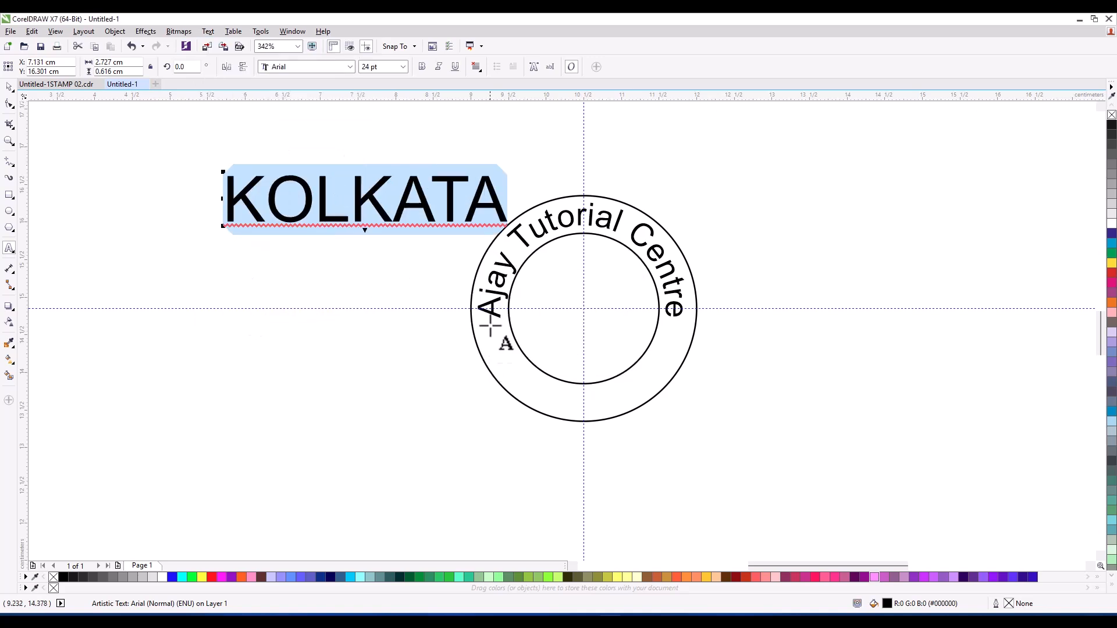
{"action": "left_click", "coordinate": [9, 86]}
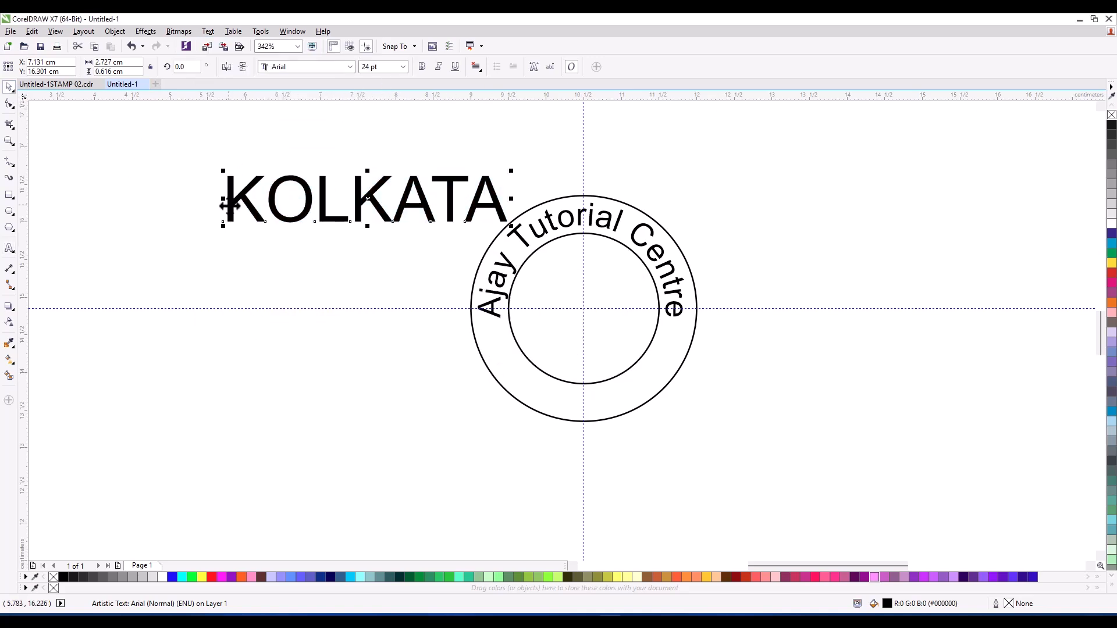
Set the font size of the whole "KOLKATA" text to 11 pt and leave the text object selected
{"action": "double_click", "coordinate": [223, 205]}
{"action": "left_click_drag", "start_coordinate": [223, 205], "coordinate": [523, 155]}
{"action": "left_click", "coordinate": [403, 67]}
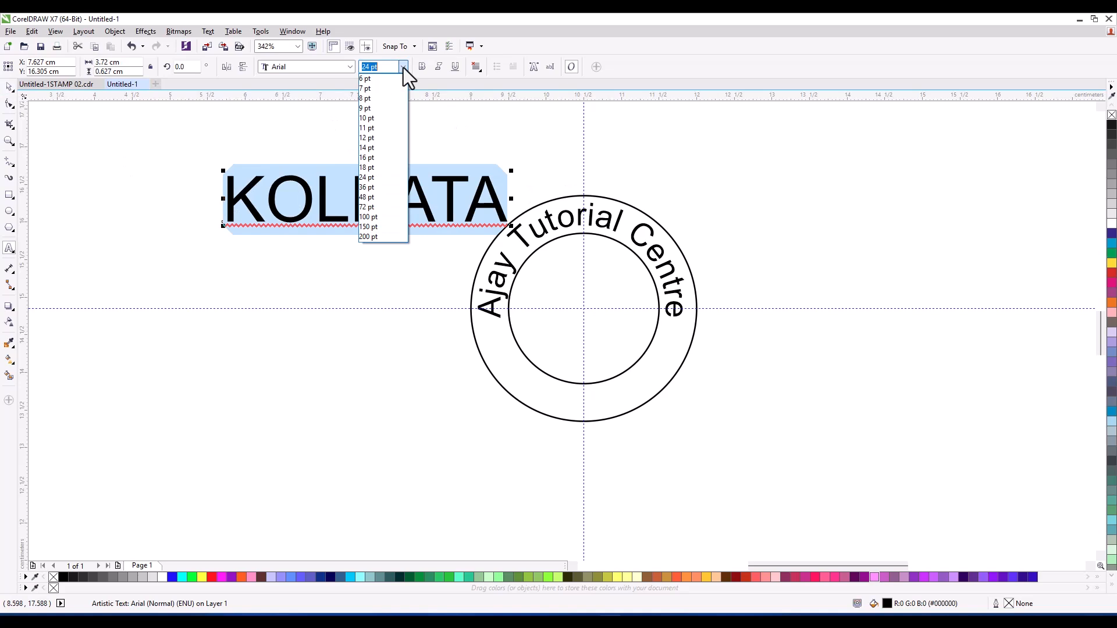
{"action": "left_click", "coordinate": [374, 129]}
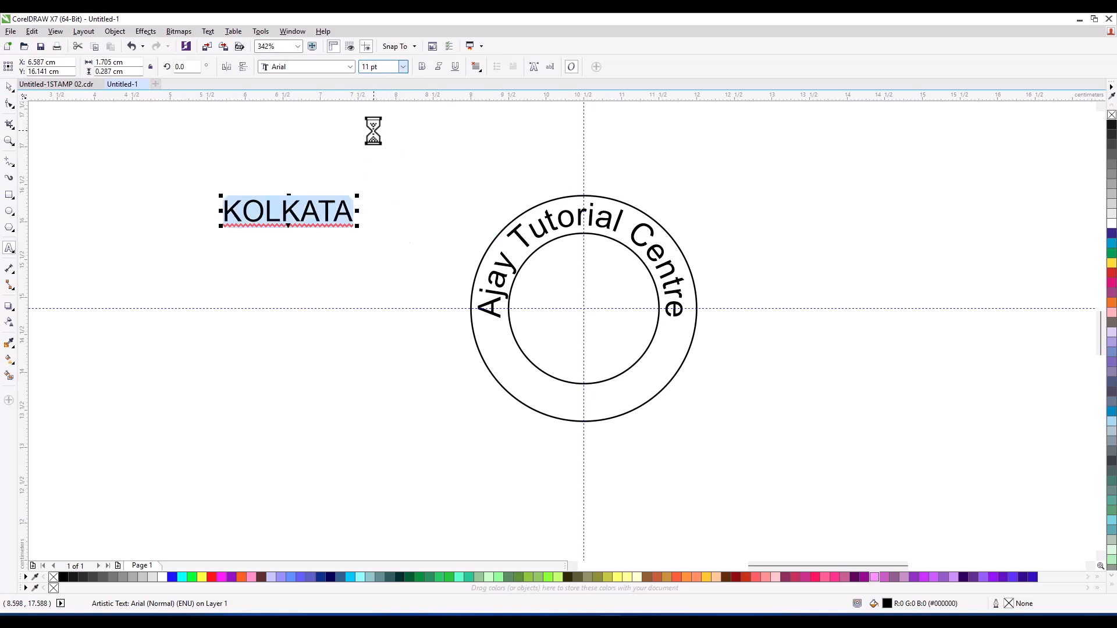
{"action": "left_click", "coordinate": [7, 86]}
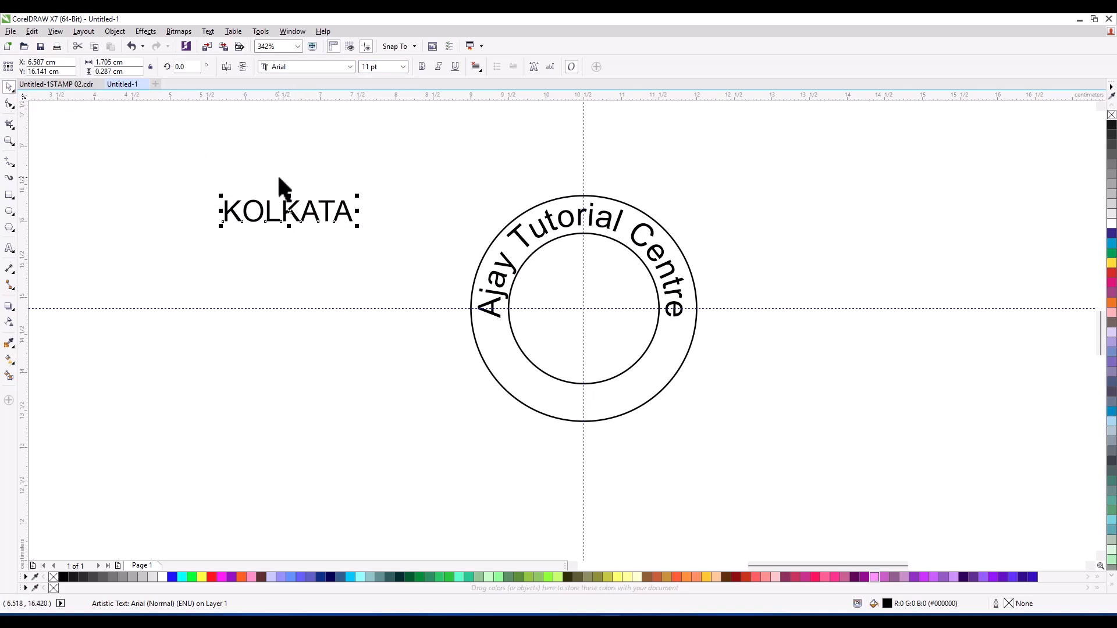
Fit the "KOLKATA" text to the circular path along the lower ring, centered on the vertical guideline at -0.4 cm distance
{"action": "left_click", "coordinate": [207, 31]}
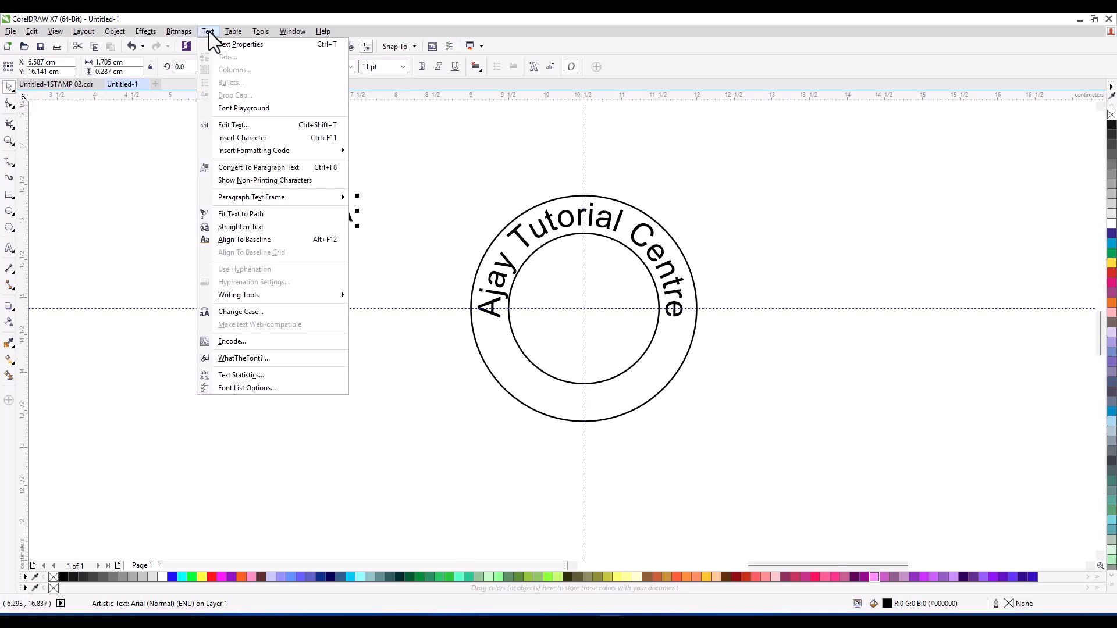
{"action": "left_click", "coordinate": [249, 213]}
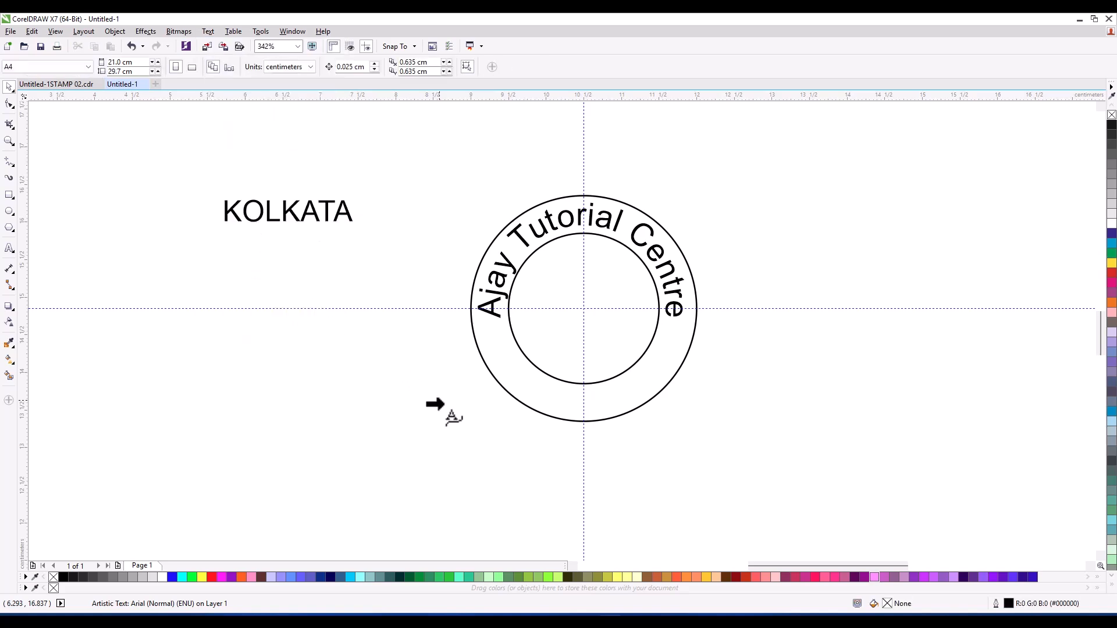
{"action": "left_click", "coordinate": [583, 385]}
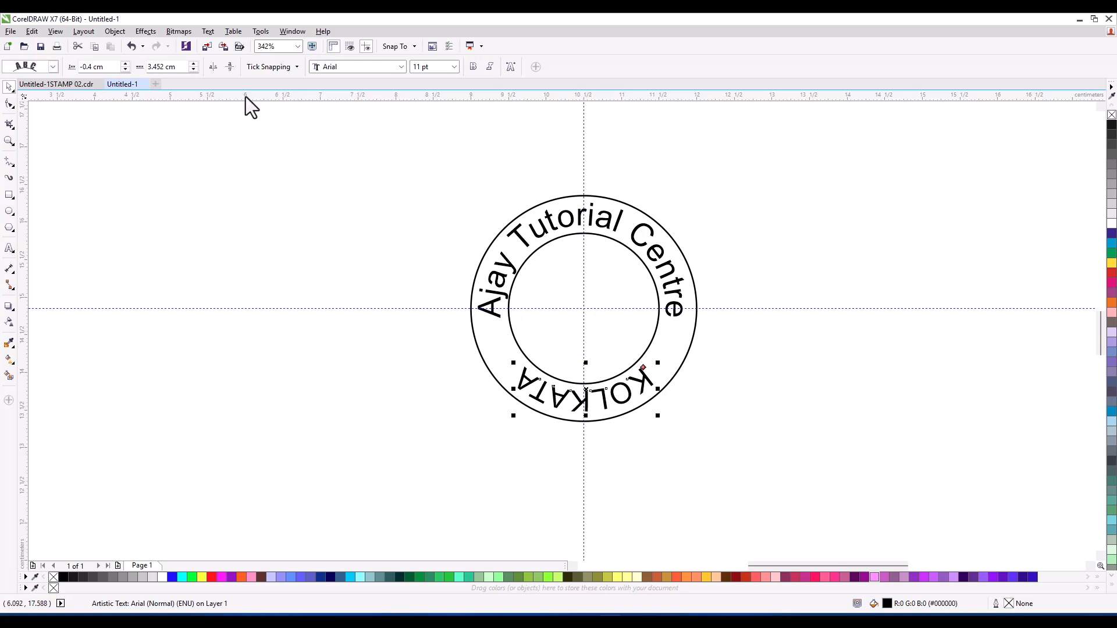
Mirror the curved "KOLKATA" text horizontally and vertically, and shift it into the ring at about -0.098 cm from the path
{"action": "left_click", "coordinate": [214, 68]}
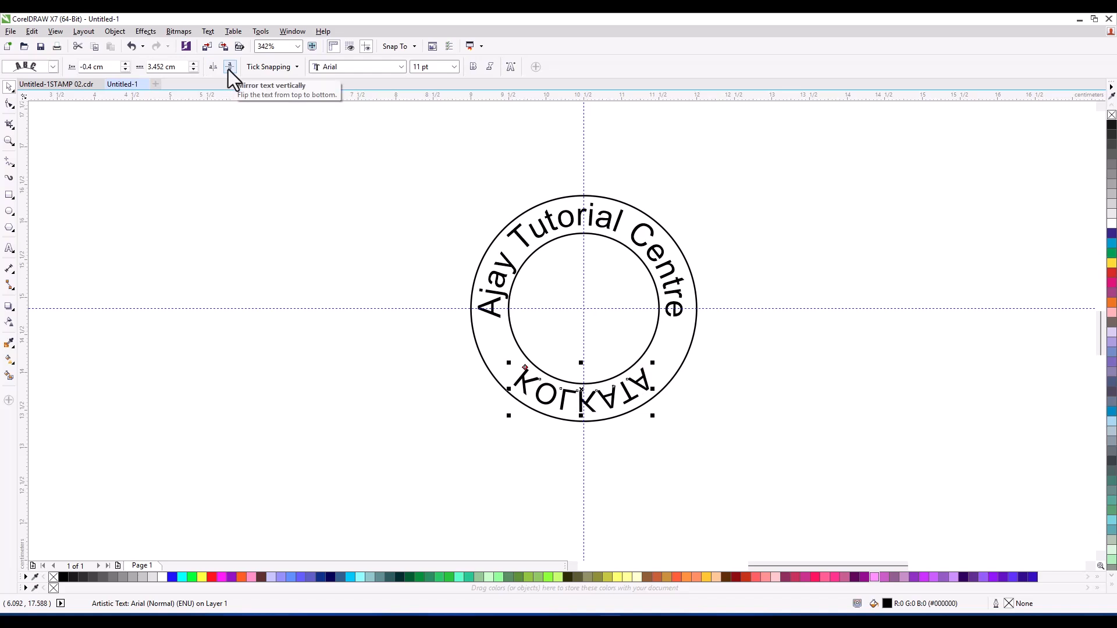
{"action": "left_click", "coordinate": [229, 68]}
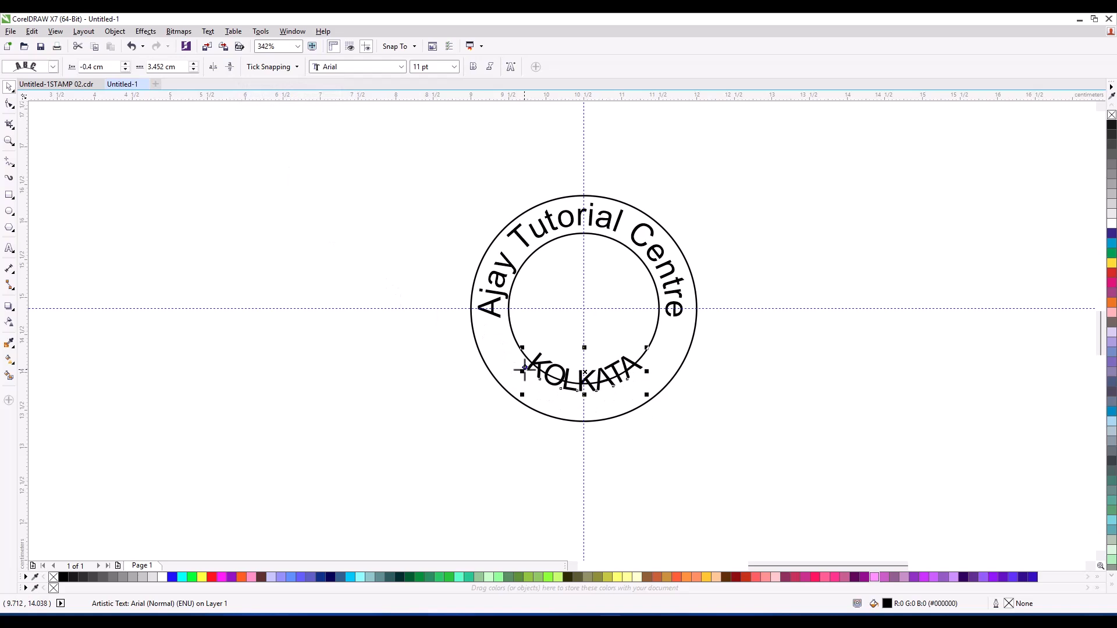
{"action": "left_click_drag", "start_coordinate": [524, 368], "coordinate": [523, 394]}
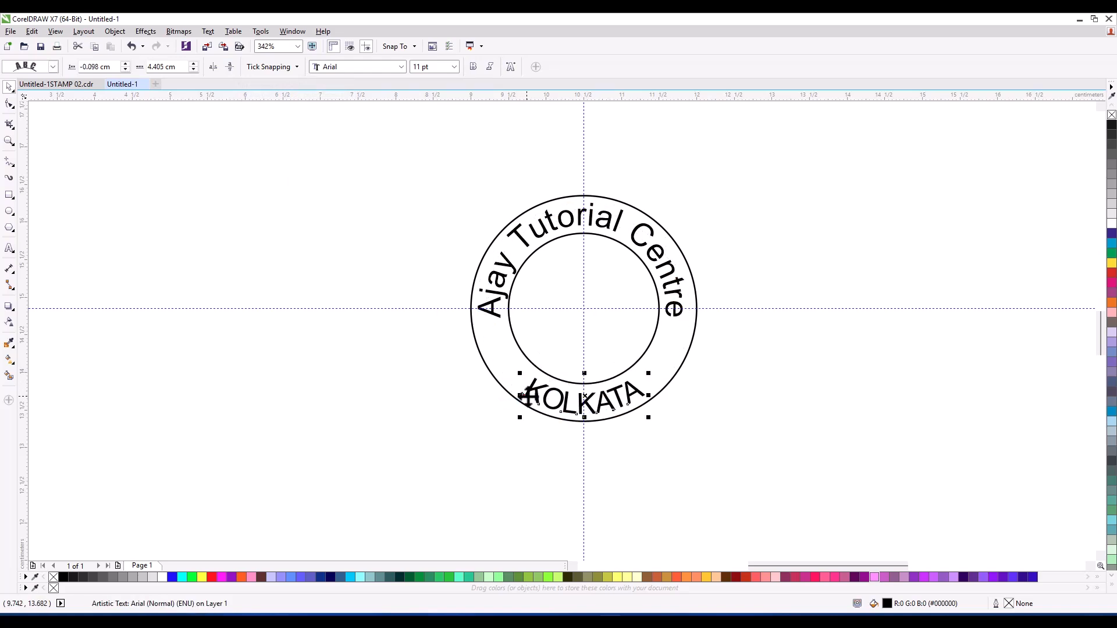
Widen the letter spacing of the curved "KOLKATA" text slightly with the Shape tool and deselect it
{"action": "left_click", "coordinate": [10, 105]}
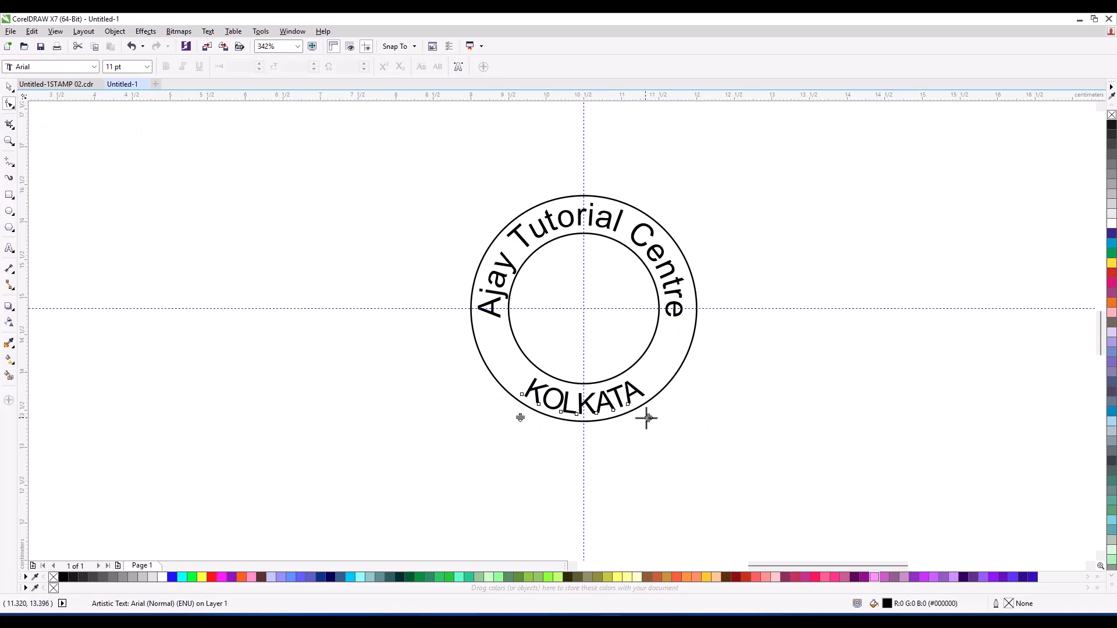
{"action": "left_click_drag", "start_coordinate": [647, 417], "coordinate": [663, 414]}
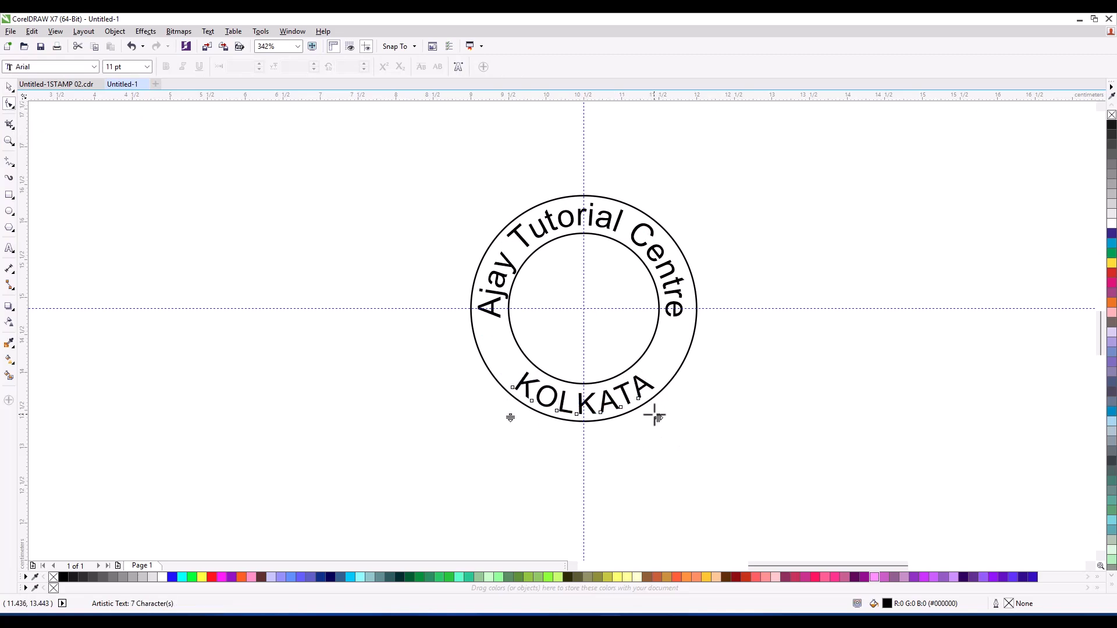
{"action": "left_click", "coordinate": [8, 86]}
{"action": "left_click", "coordinate": [707, 297]}
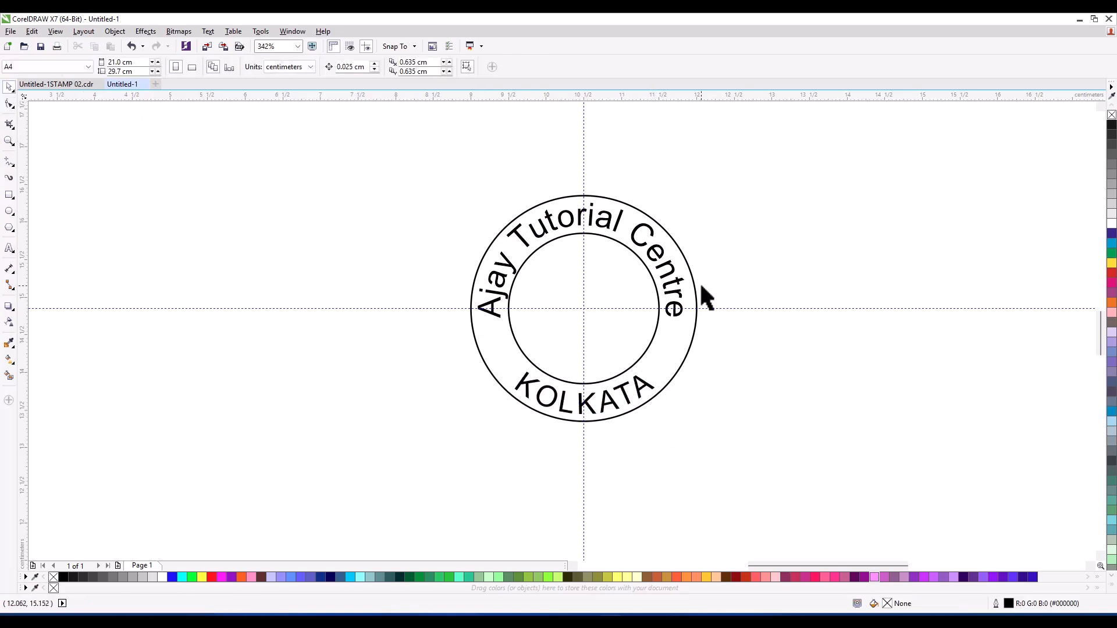
Draw a complex star about 1.14 by 1.12 cm in the empty area beside the stamp circles
{"action": "scroll", "coordinate": [701, 286], "scroll_direction": "up", "scroll_amount": 1}
{"action": "scroll", "coordinate": [414, 307], "scroll_direction": "down", "scroll_amount": 2}
{"action": "scroll", "coordinate": [388, 309], "scroll_direction": "up", "scroll_amount": 1}
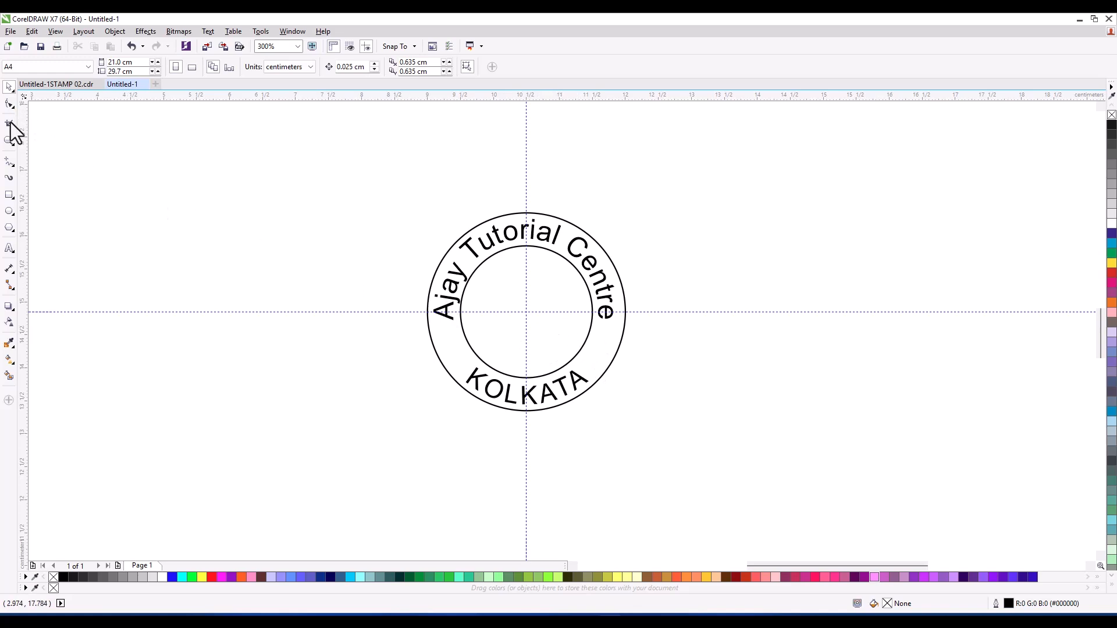
{"action": "left_click", "coordinate": [8, 229]}
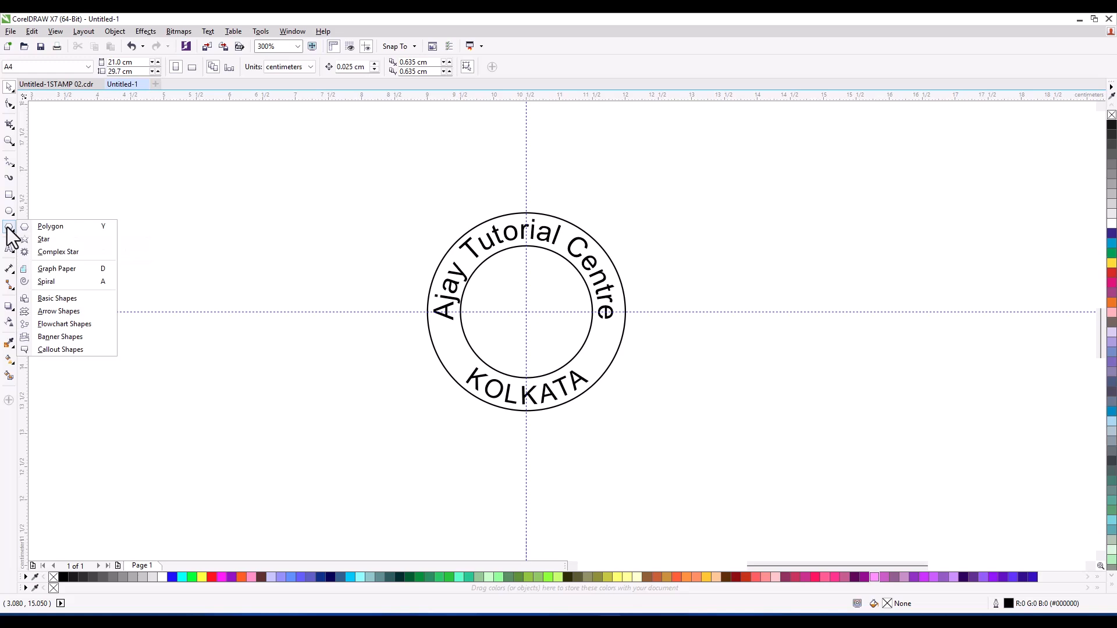
{"action": "left_click", "coordinate": [65, 252]}
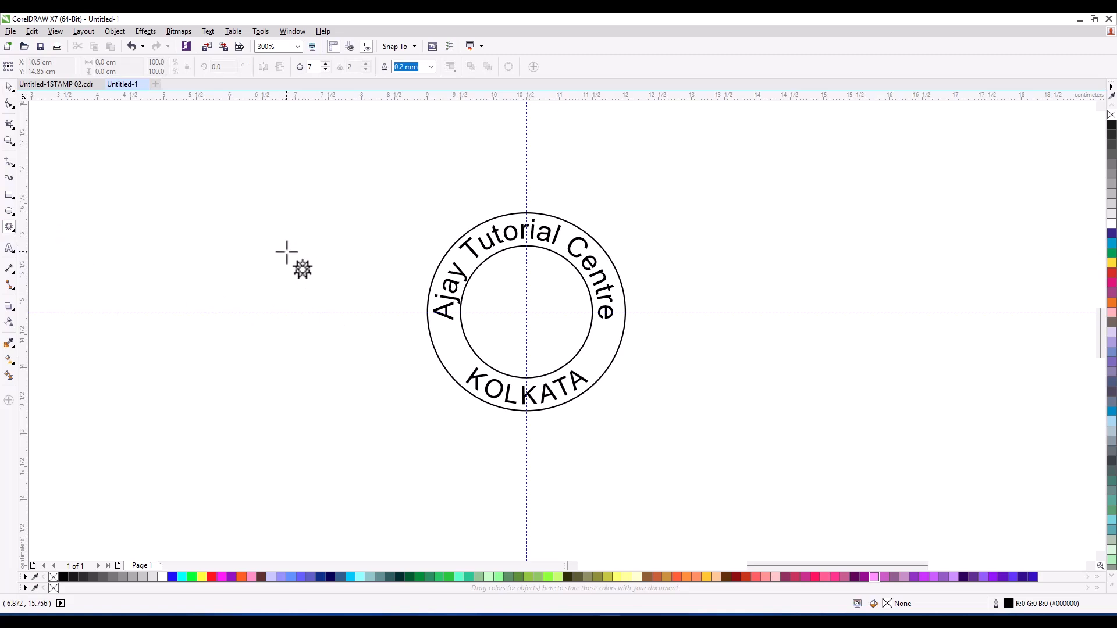
{"action": "left_click_drag", "start_coordinate": [287, 253], "coordinate": [287, 252]}
{"action": "left_click_drag", "start_coordinate": [304, 270], "coordinate": [362, 298]}
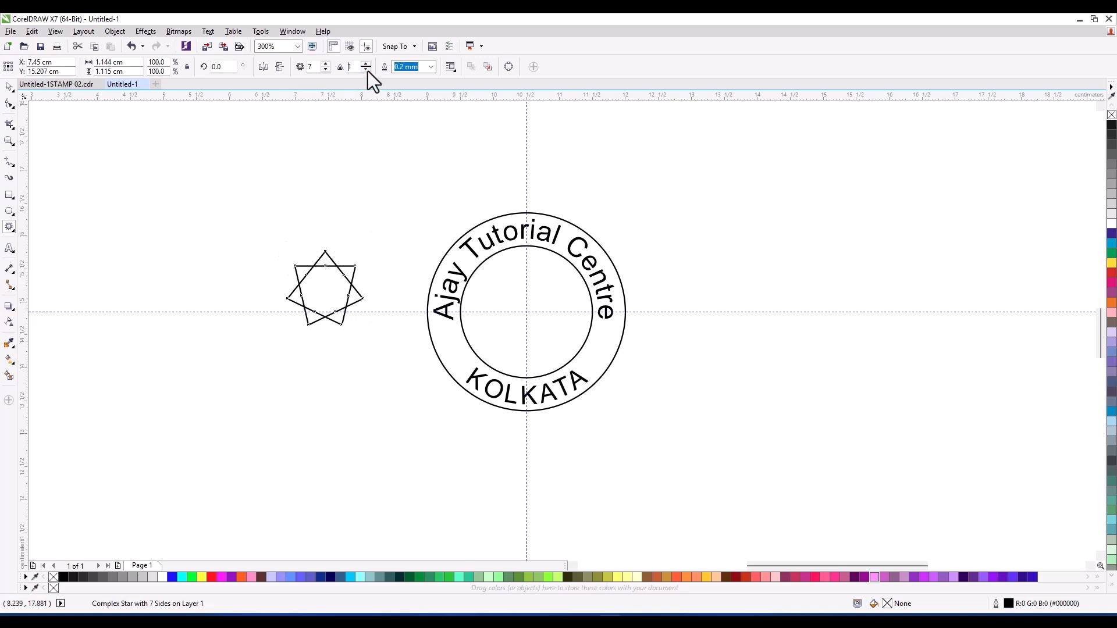
Set the complex star to 6 points and shrink it to about 0.34 by 0.39 cm beside the outer circle
{"action": "left_click", "coordinate": [326, 70]}
{"action": "left_click_drag", "start_coordinate": [362, 247], "coordinate": [392, 228]}
{"action": "left_click", "coordinate": [8, 87]}
{"action": "left_click", "coordinate": [325, 288]}
{"action": "left_click", "coordinate": [314, 290]}
{"action": "left_click_drag", "start_coordinate": [377, 247], "coordinate": [411, 369]}
{"action": "key", "text": "Escape"}
Remove the six inner line segments of the star with Virtual Segment Delete, leaving only its outer outline
{"action": "left_click", "coordinate": [10, 141]}
{"action": "right_click", "coordinate": [688, 320]}
{"action": "left_click", "coordinate": [11, 106]}
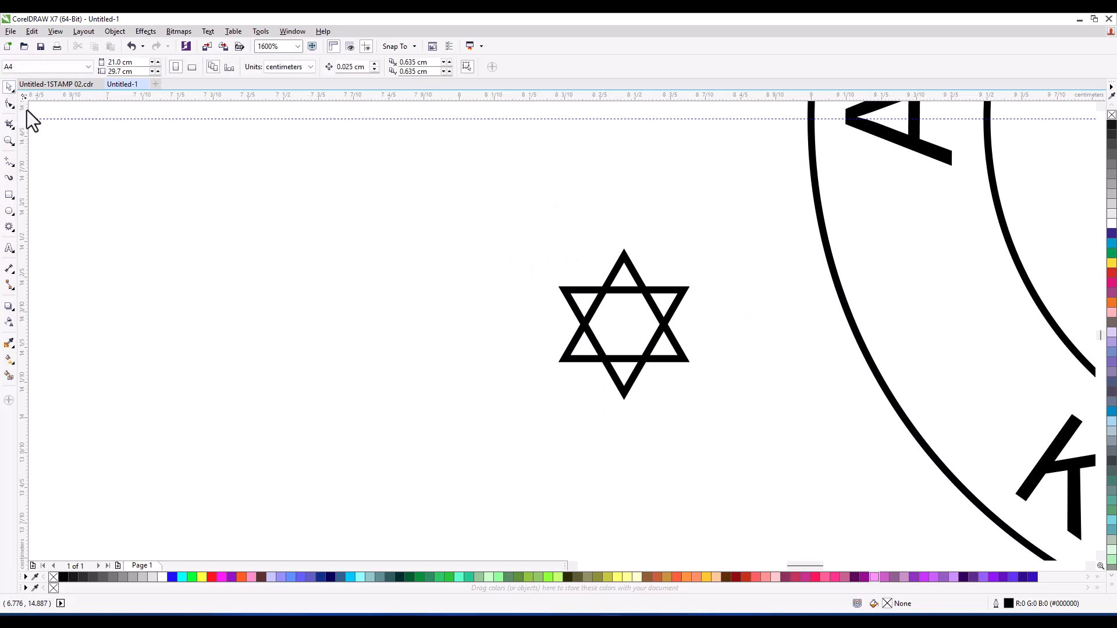
{"action": "left_click", "coordinate": [8, 105]}
{"action": "left_click", "coordinate": [9, 88]}
{"action": "left_click", "coordinate": [11, 126]}
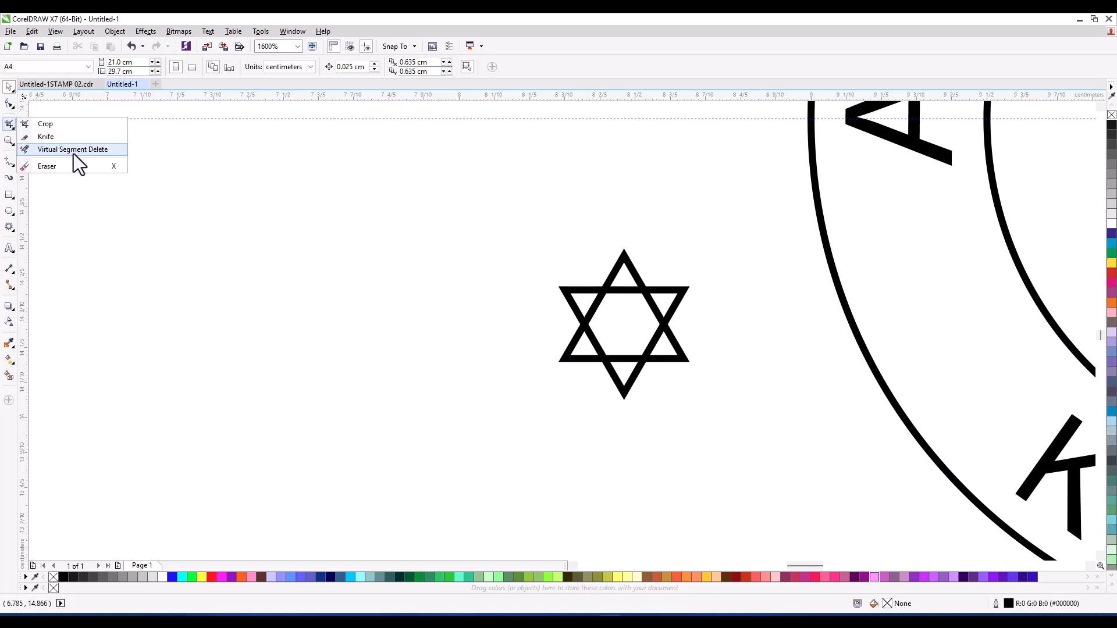
{"action": "left_click", "coordinate": [77, 153]}
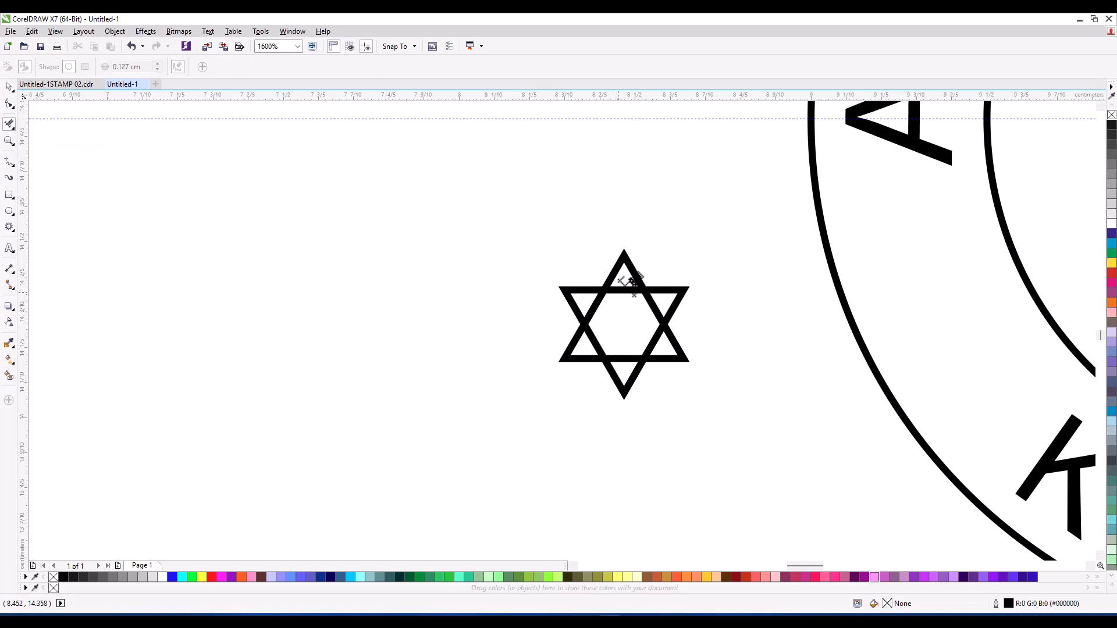
{"action": "left_click", "coordinate": [619, 288]}
{"action": "left_click", "coordinate": [597, 302]}
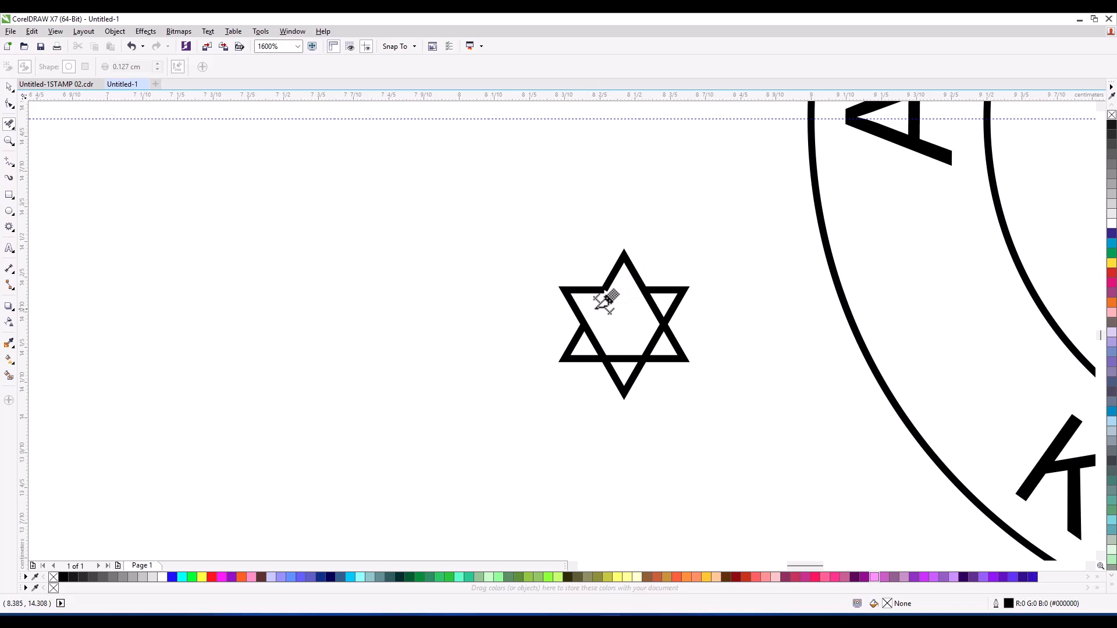
{"action": "left_click", "coordinate": [596, 342]}
{"action": "left_click", "coordinate": [625, 358]}
{"action": "left_click", "coordinate": [653, 305]}
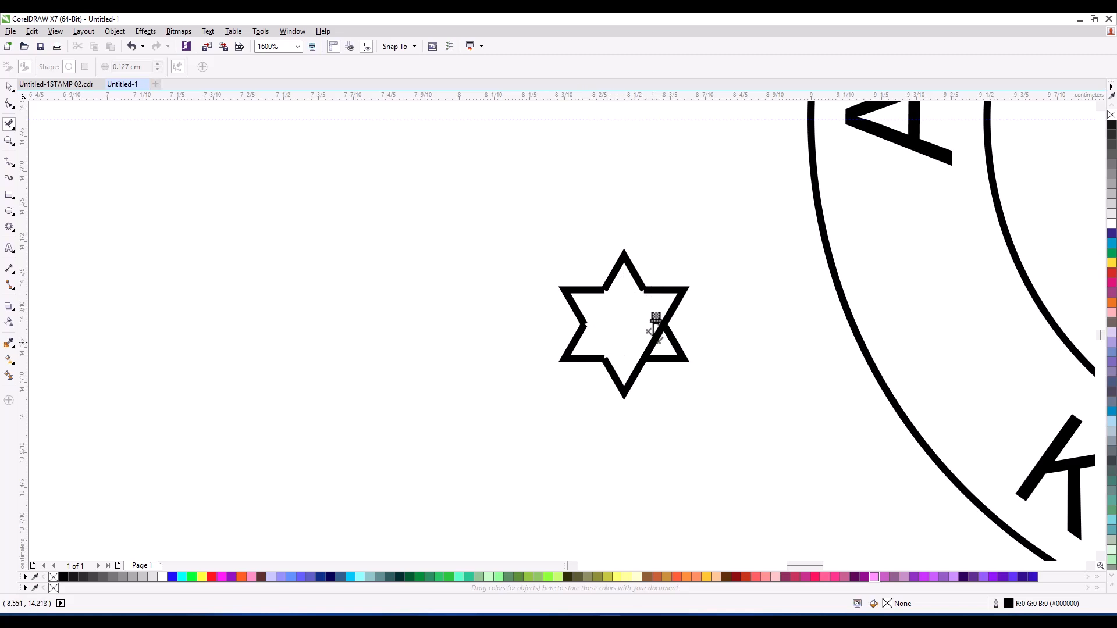
{"action": "left_click", "coordinate": [653, 342]}
{"action": "key", "text": "space"}
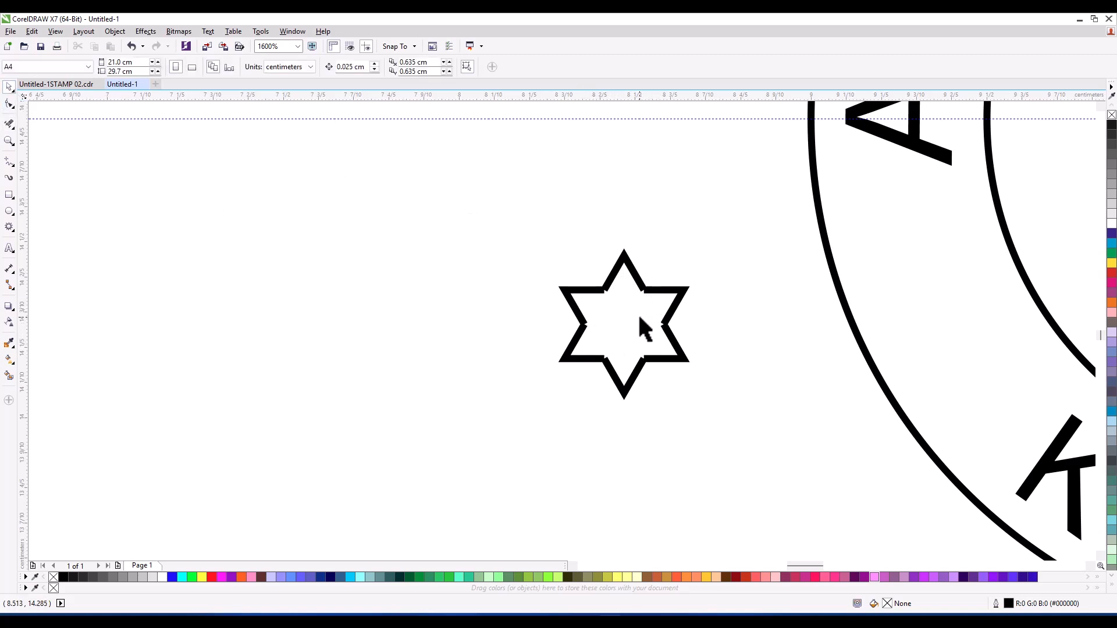
Undo the last change to the star, select all of its outline pieces together and release the selection
{"action": "key", "text": "ctrl+z"}
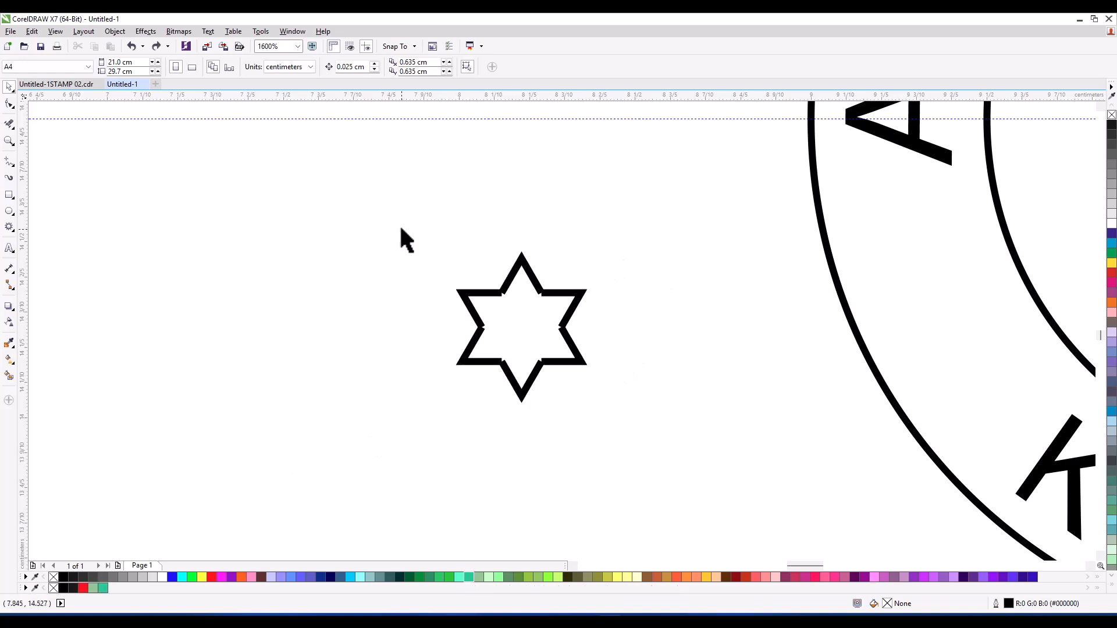
{"action": "left_click_drag", "start_coordinate": [400, 228], "coordinate": [630, 431]}
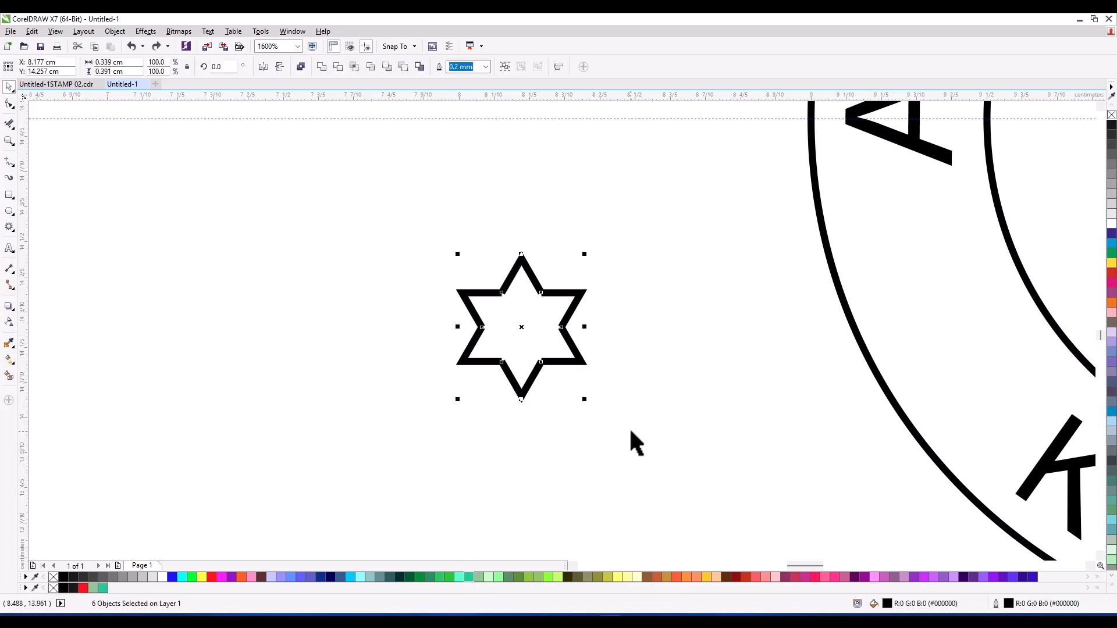
{"action": "left_click", "coordinate": [495, 199]}
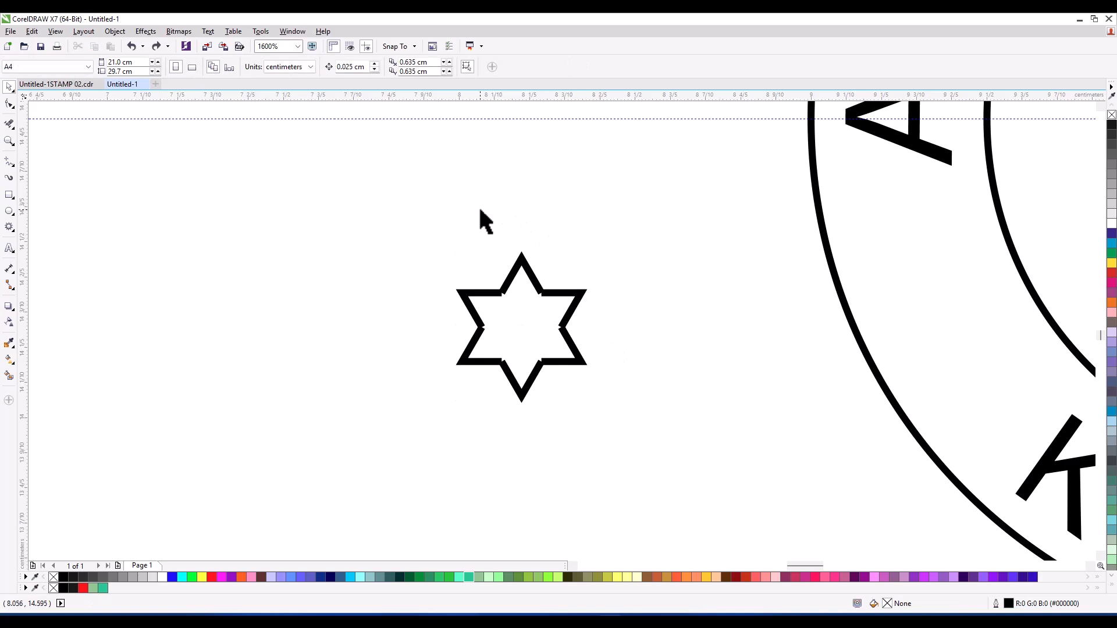
Fill the inside of the six-pointed star outline with near-black (R26 G26 B26) using Smart Fill, then release the selection
{"action": "left_click", "coordinate": [9, 376]}
{"action": "left_click", "coordinate": [497, 313]}
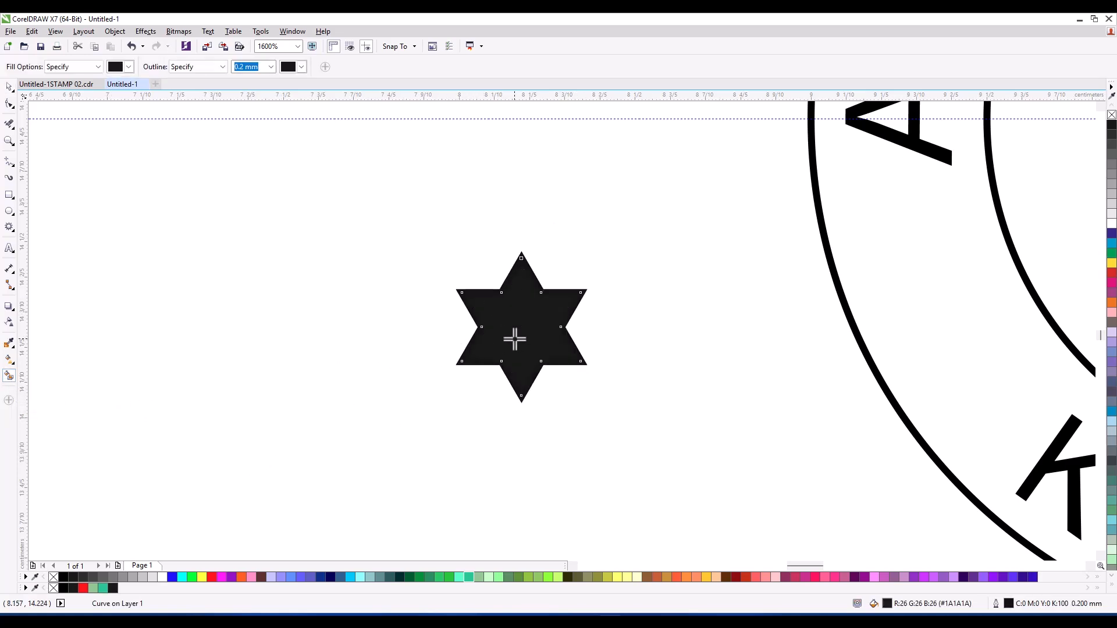
{"action": "left_click", "coordinate": [8, 87]}
{"action": "left_click", "coordinate": [682, 283]}
{"action": "scroll", "coordinate": [678, 282], "scroll_direction": "down", "scroll_amount": 4}
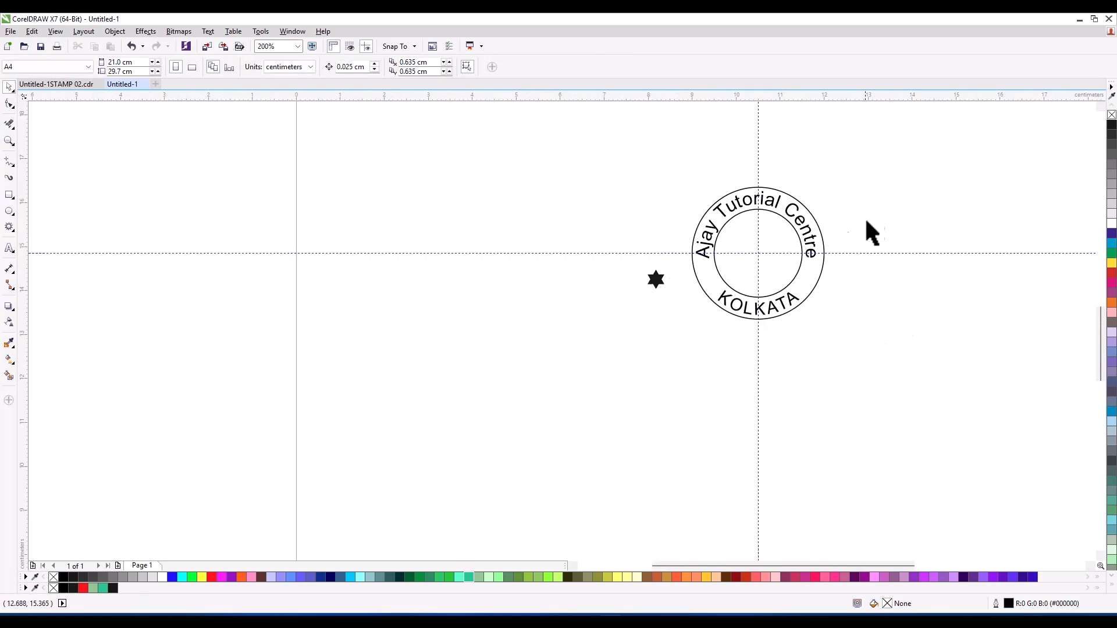
Move the filled star into the ring's left side between the two curved texts and delete the leftover star outline
{"action": "scroll", "coordinate": [870, 233], "scroll_direction": "up", "scroll_amount": 2}
{"action": "left_click_drag", "start_coordinate": [200, 440], "coordinate": [305, 431]}
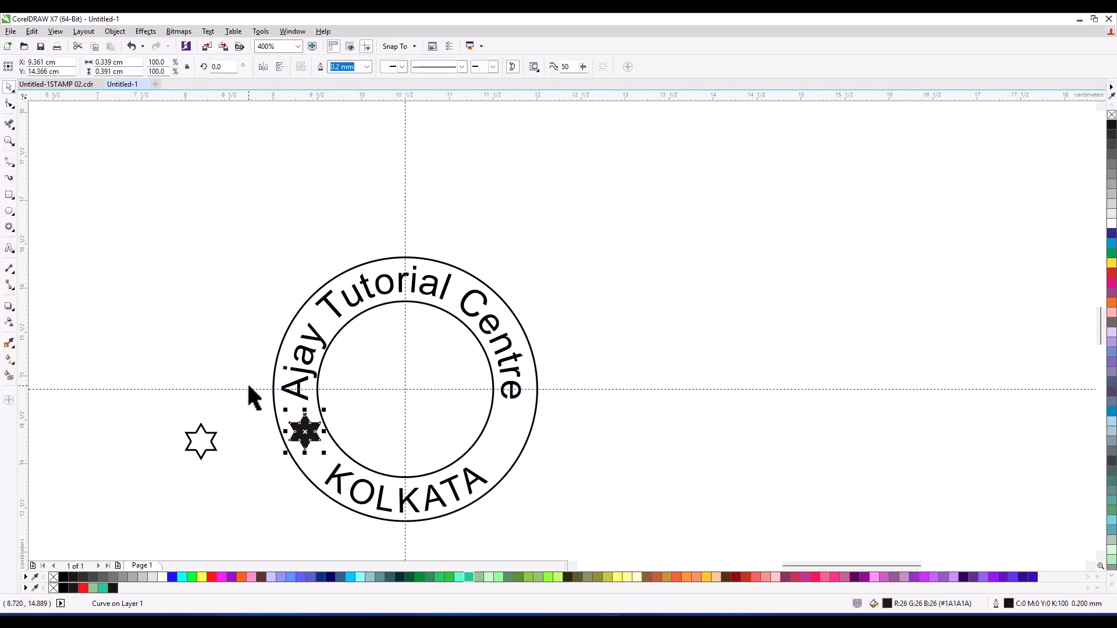
{"action": "left_click", "coordinate": [187, 447]}
{"action": "left_click", "coordinate": [199, 429]}
{"action": "left_click_drag", "start_coordinate": [175, 409], "coordinate": [232, 478]}
{"action": "key", "text": "Delete"}
Place a copy of the filled star at the same height on the ring's right side, between "Centre" and "KOLKATA"
{"action": "left_click_drag", "start_coordinate": [247, 410], "coordinate": [519, 451]}
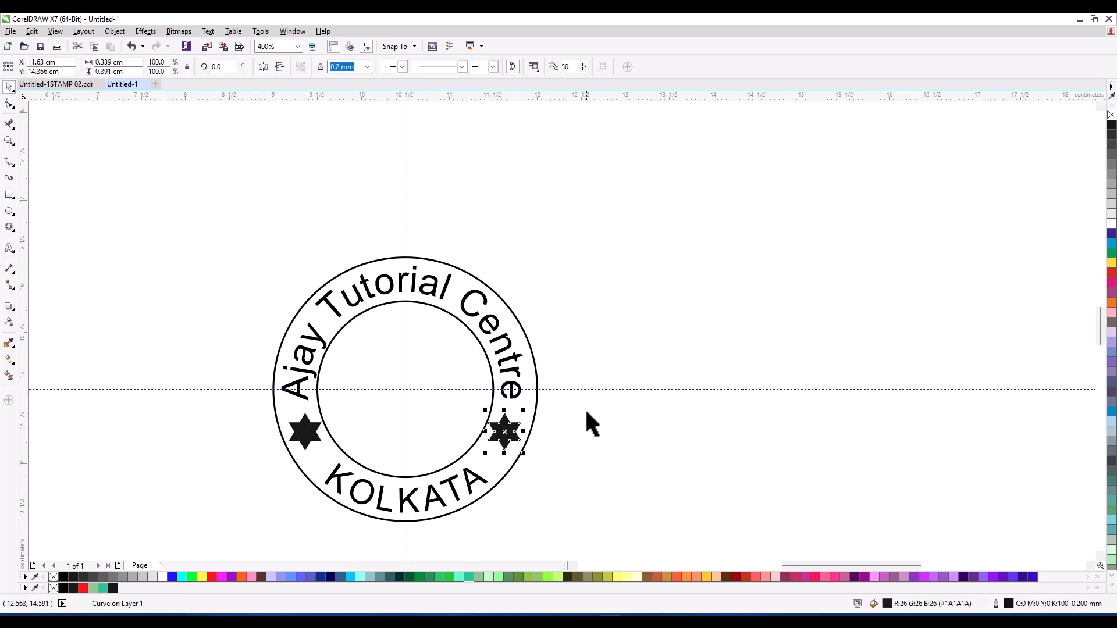
{"action": "left_click", "coordinate": [584, 406]}
{"action": "scroll", "coordinate": [512, 436], "scroll_direction": "down", "scroll_amount": 2}
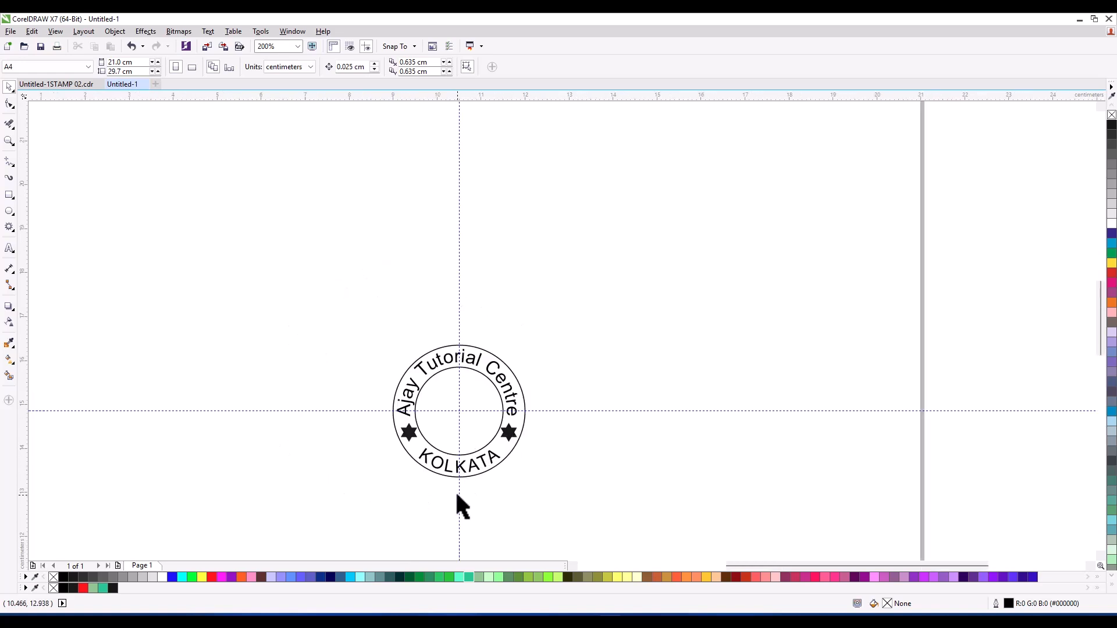
{"action": "scroll", "coordinate": [454, 487], "scroll_direction": "up", "scroll_amount": 2}
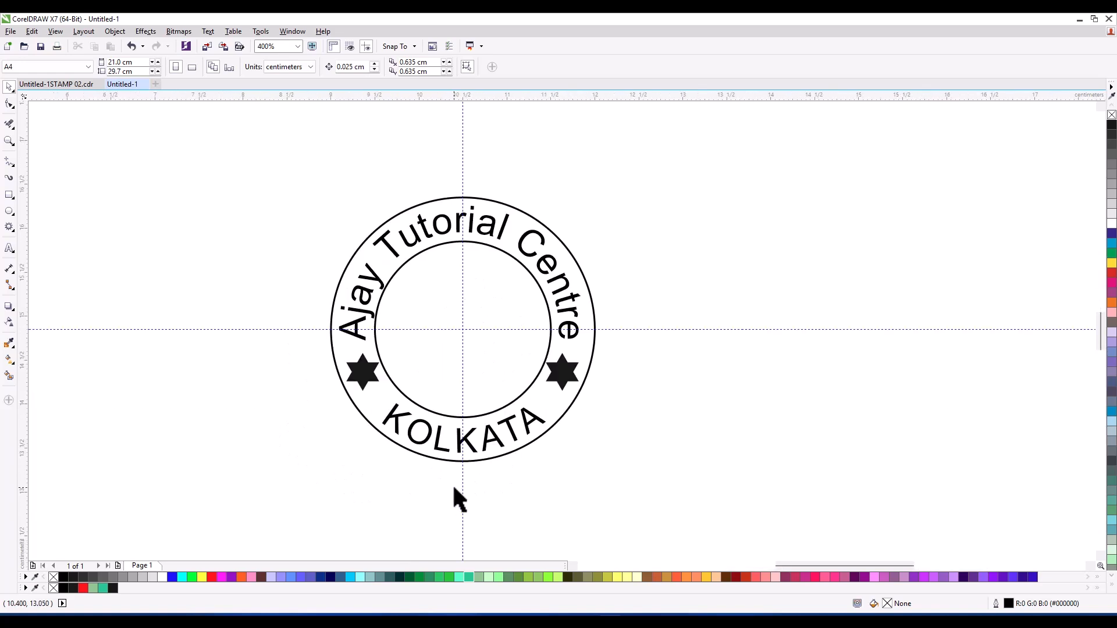